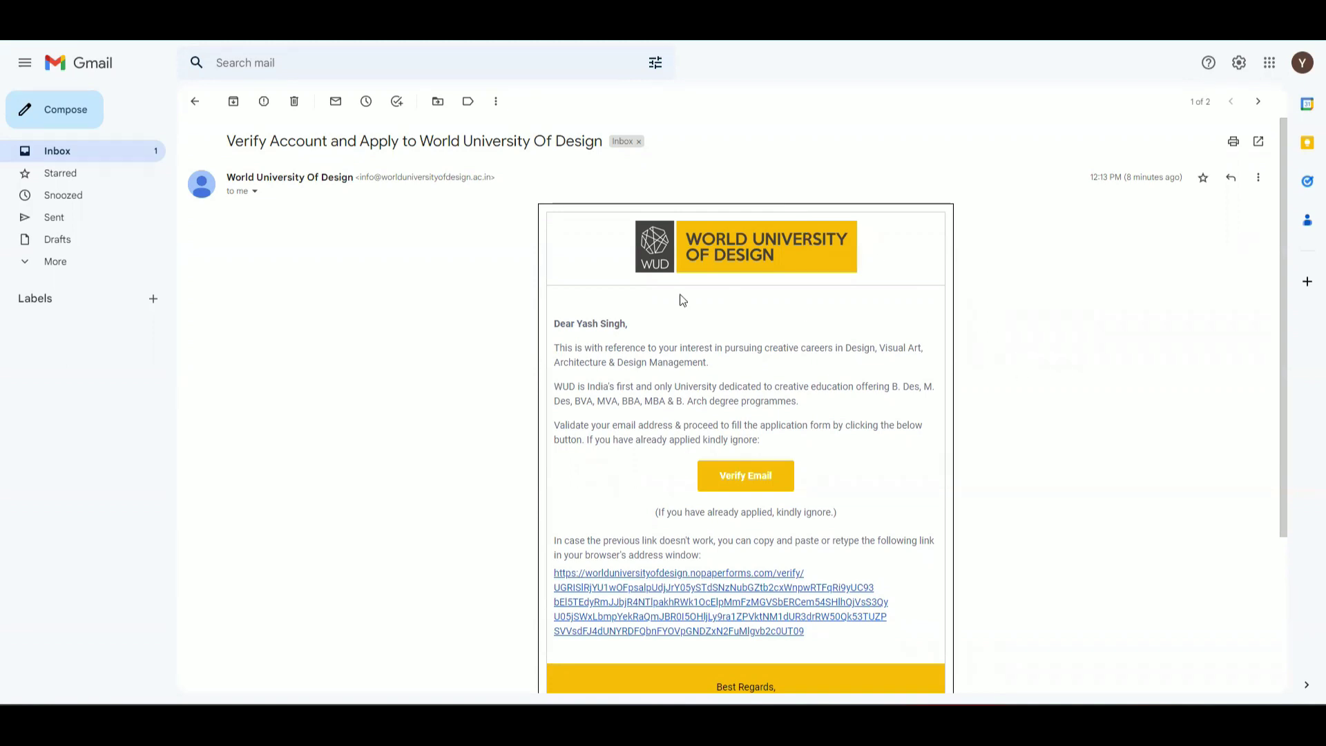
{"action": "left_click_drag", "start_coordinate": [581, 327], "coordinate": [628, 326]}
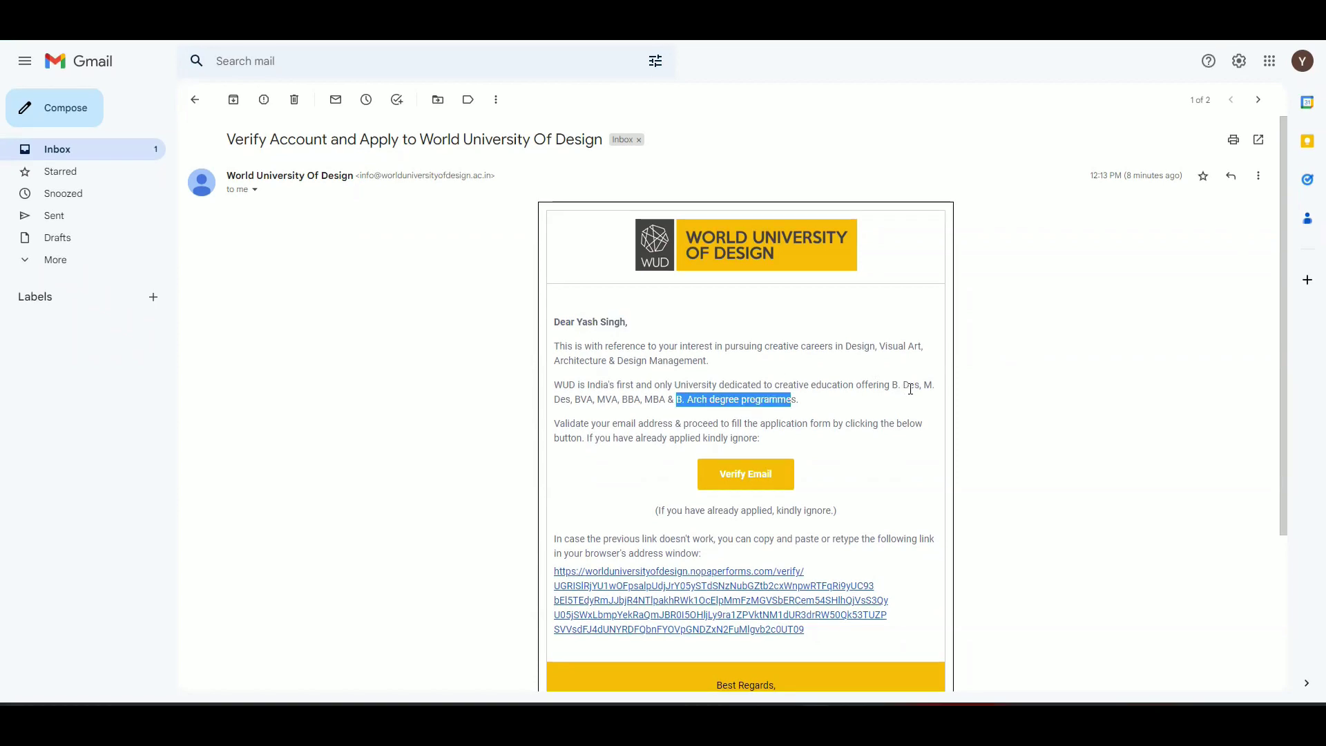
{"action": "left_click_drag", "start_coordinate": [910, 388], "coordinate": [923, 387]}
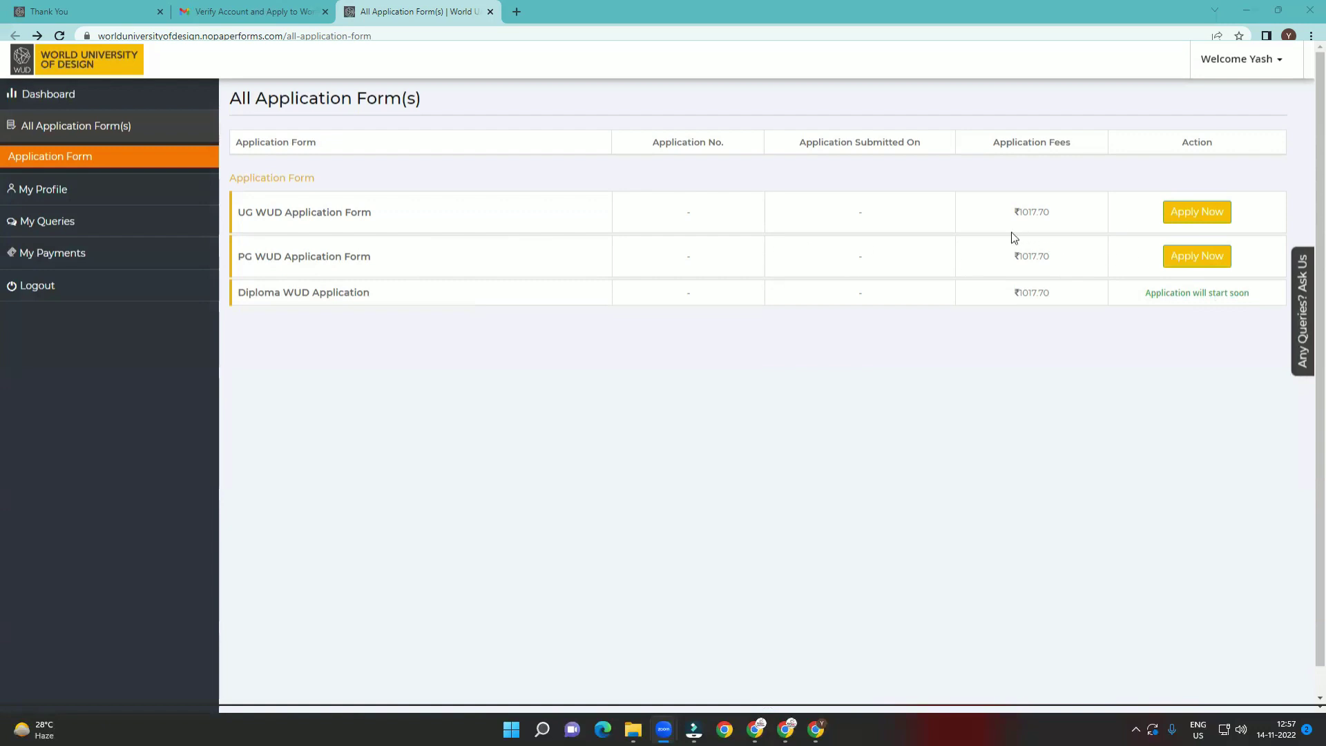
Start applying with the UG WUD Application Form from the list of application forms
{"action": "mouse_move", "coordinate": [1019, 211]}
{"action": "left_mouse_down"}
{"action": "mouse_move", "coordinate": [1098, 219]}
{"action": "mouse_move", "coordinate": [1015, 223]}
{"action": "left_mouse_up"}
{"action": "left_click", "coordinate": [1091, 220]}
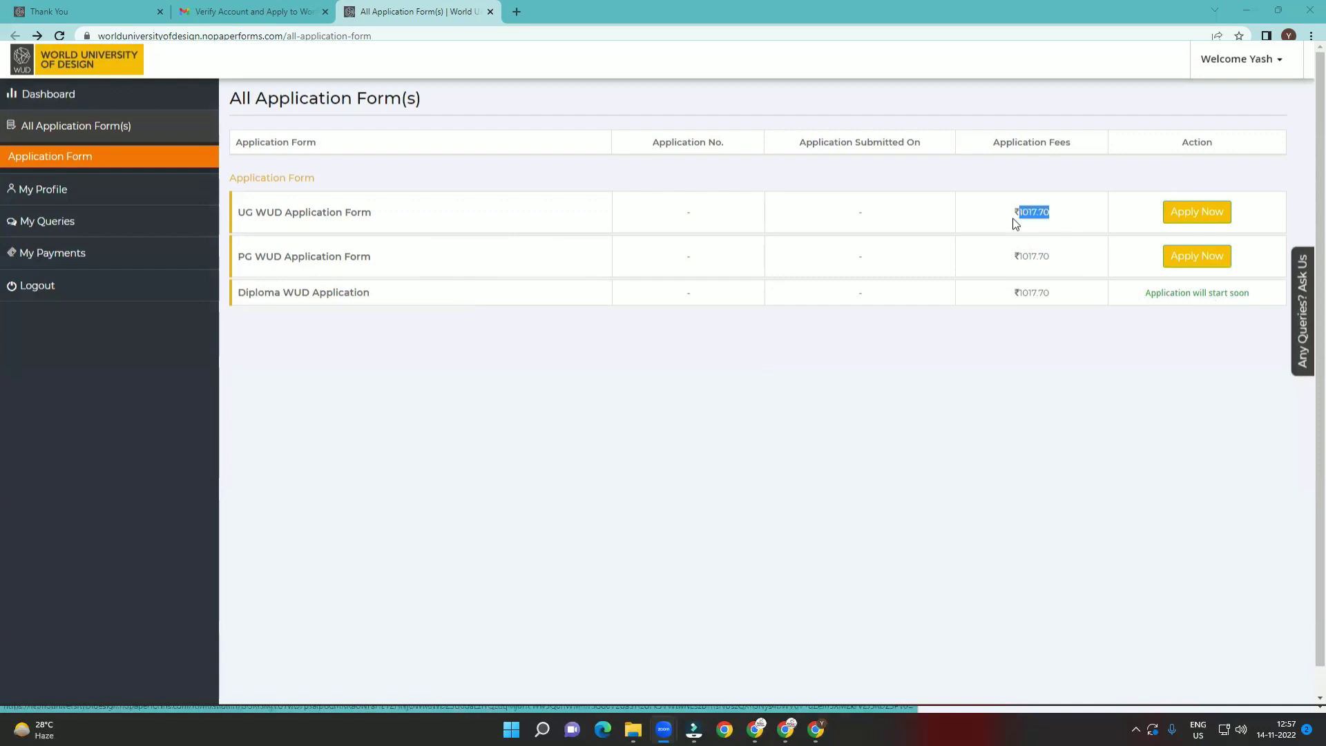
{"action": "left_click", "coordinate": [1080, 222]}
{"action": "left_click", "coordinate": [1195, 215]}
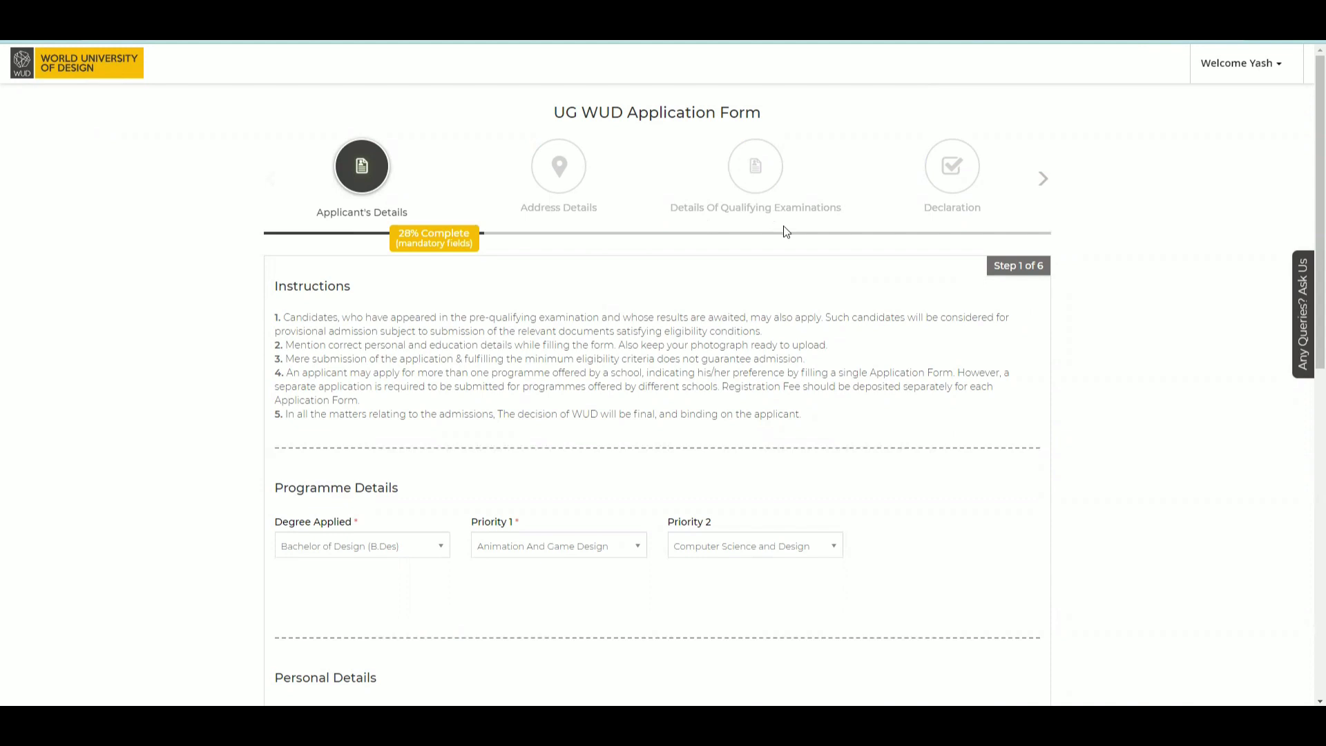
Look through the application form's stages from Applicant's Details to Payment and return to the first stage
{"action": "left_click", "coordinate": [1043, 178]}
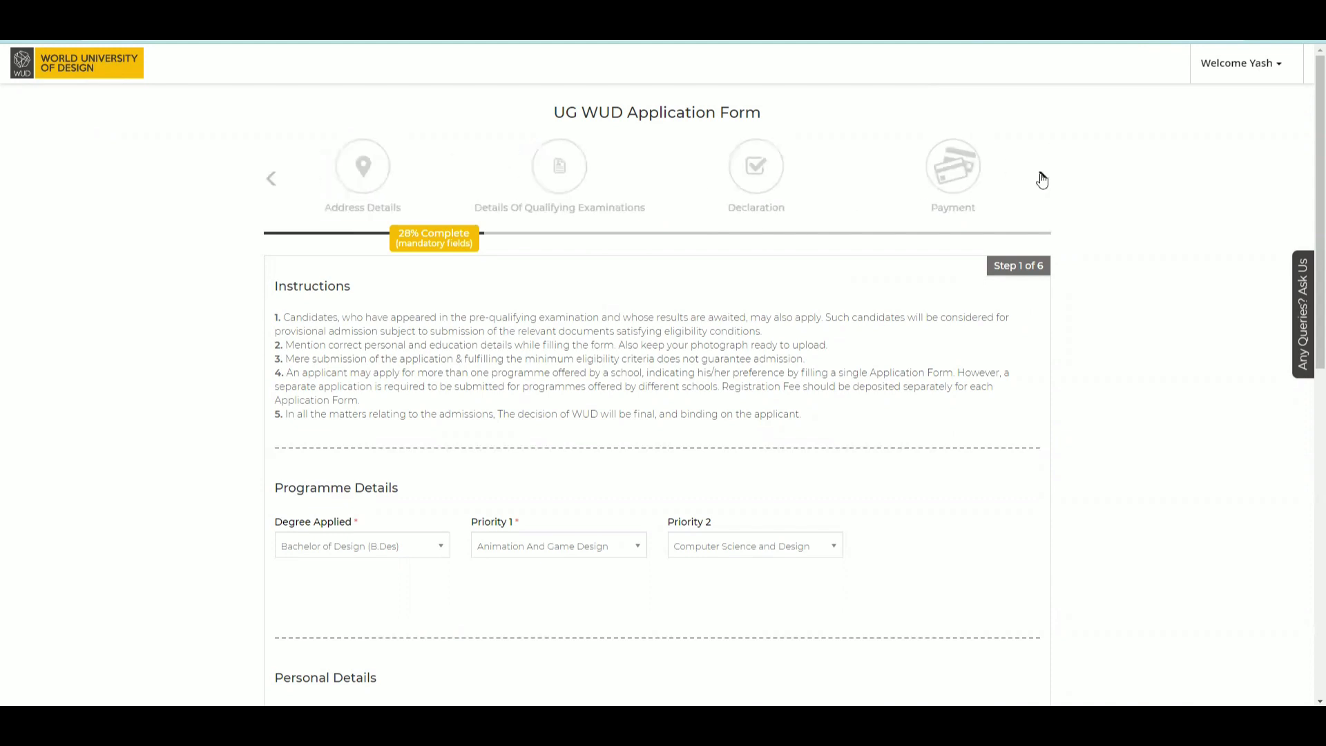
{"action": "left_click", "coordinate": [272, 178]}
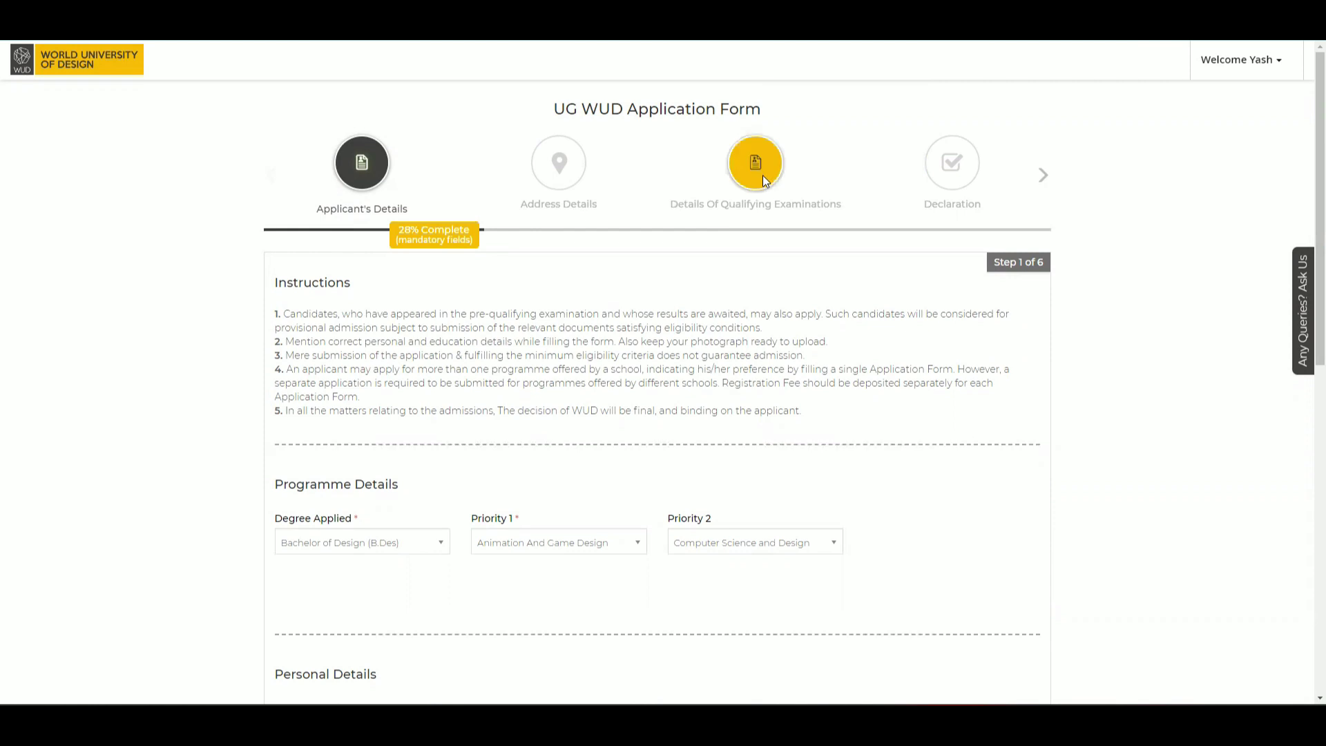
{"action": "left_click", "coordinate": [1043, 175]}
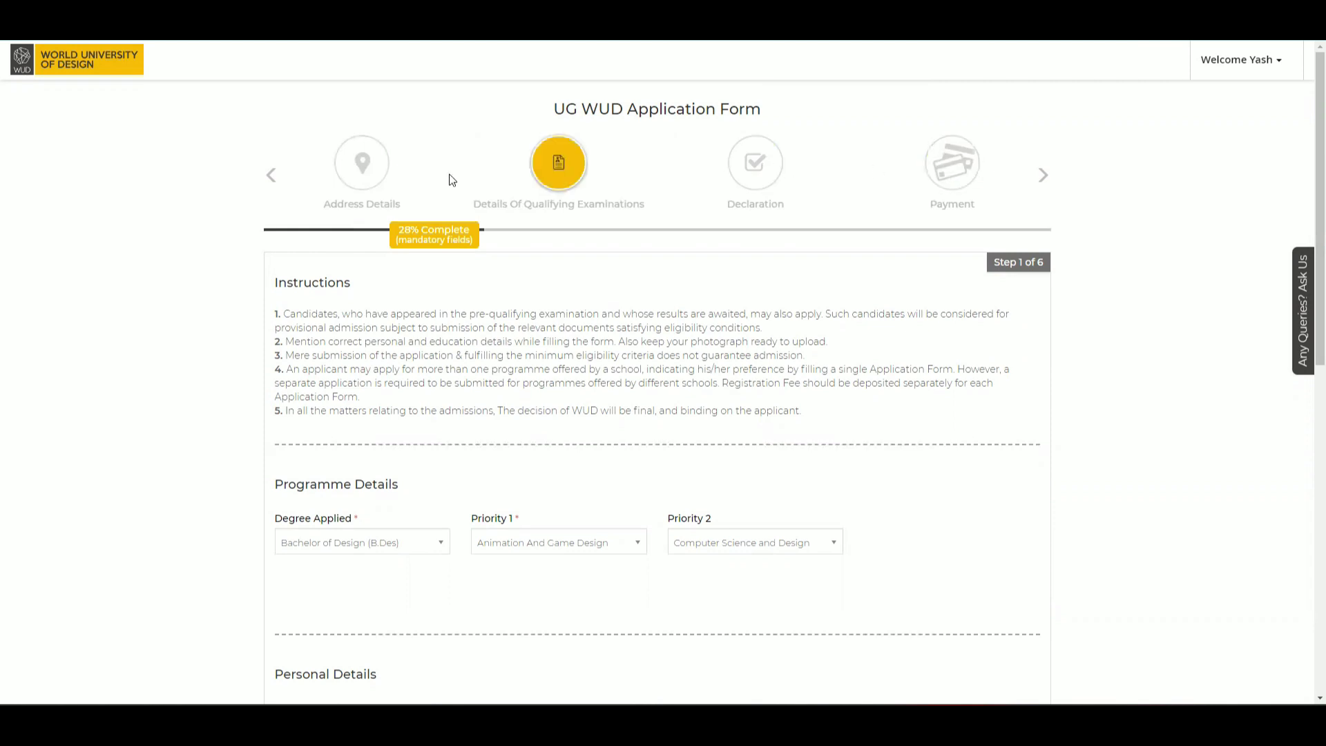
{"action": "left_click", "coordinate": [272, 177]}
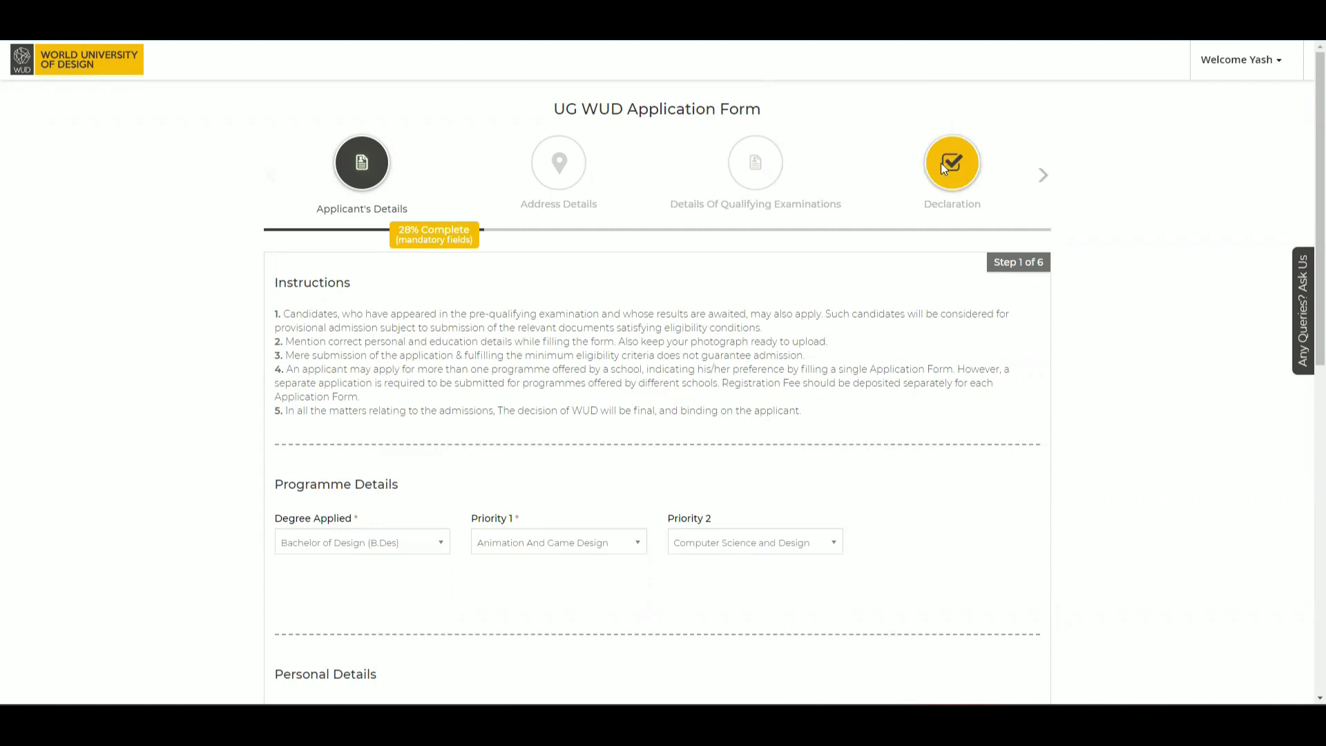
Choose Bachelor of Design (B.Des) as the degree applied for in Programme Details
{"action": "scroll", "coordinate": [308, 249], "scroll_direction": "down", "scroll_amount": 1}
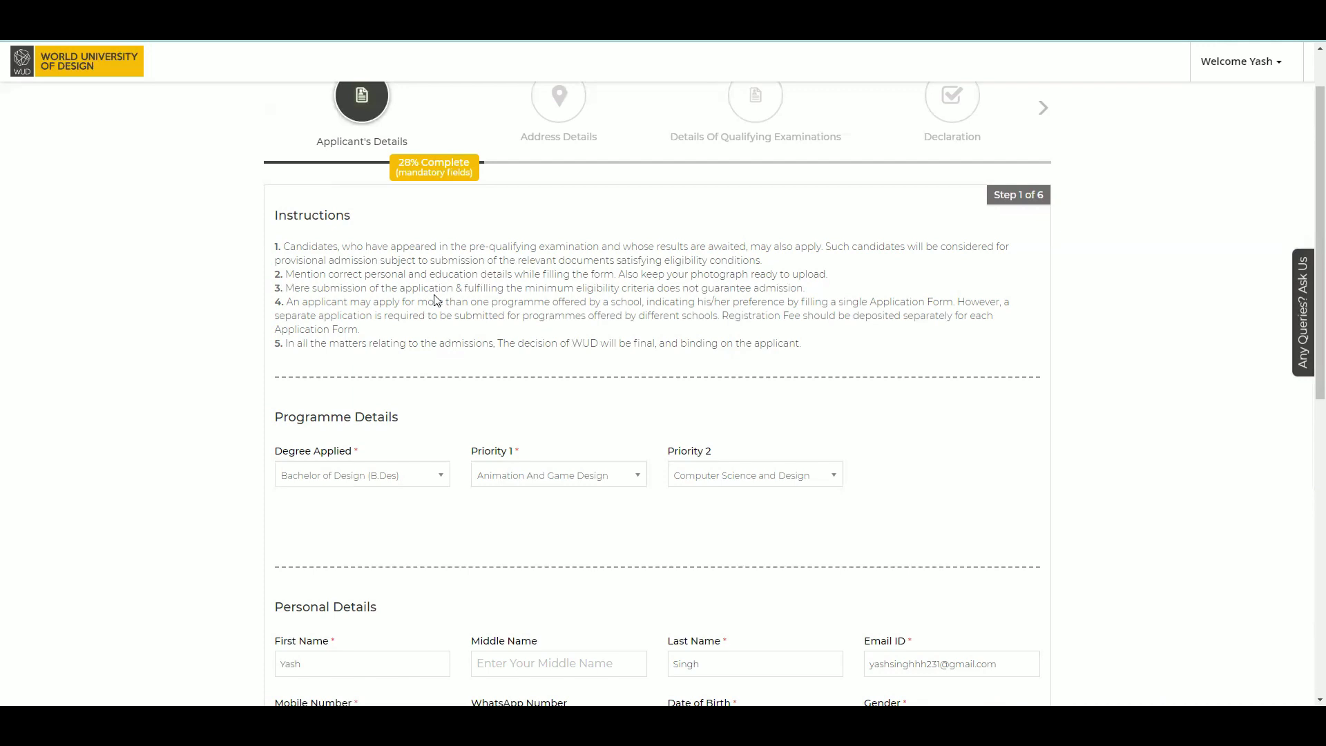
{"action": "scroll", "coordinate": [435, 298], "scroll_direction": "down", "scroll_amount": 3}
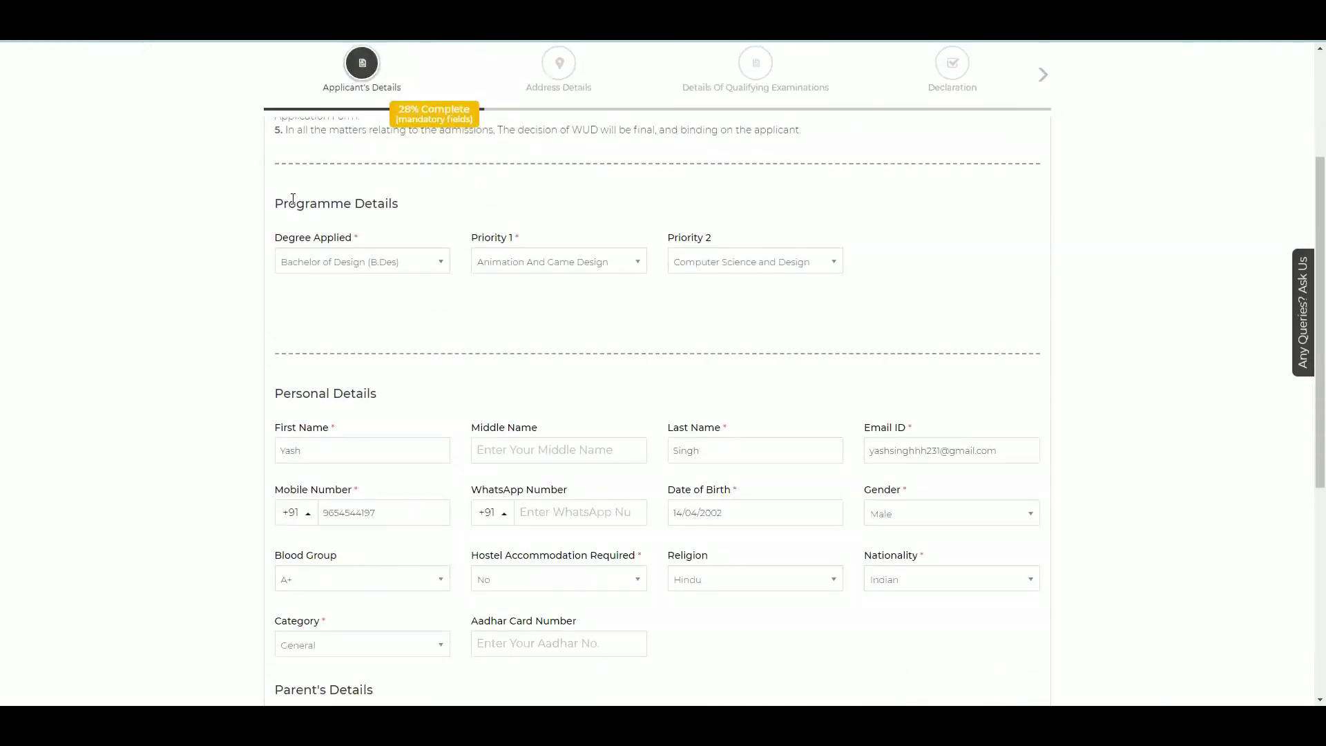
{"action": "triple_click", "coordinate": [357, 217]}
{"action": "scroll", "coordinate": [456, 207], "scroll_direction": "down", "scroll_amount": 1}
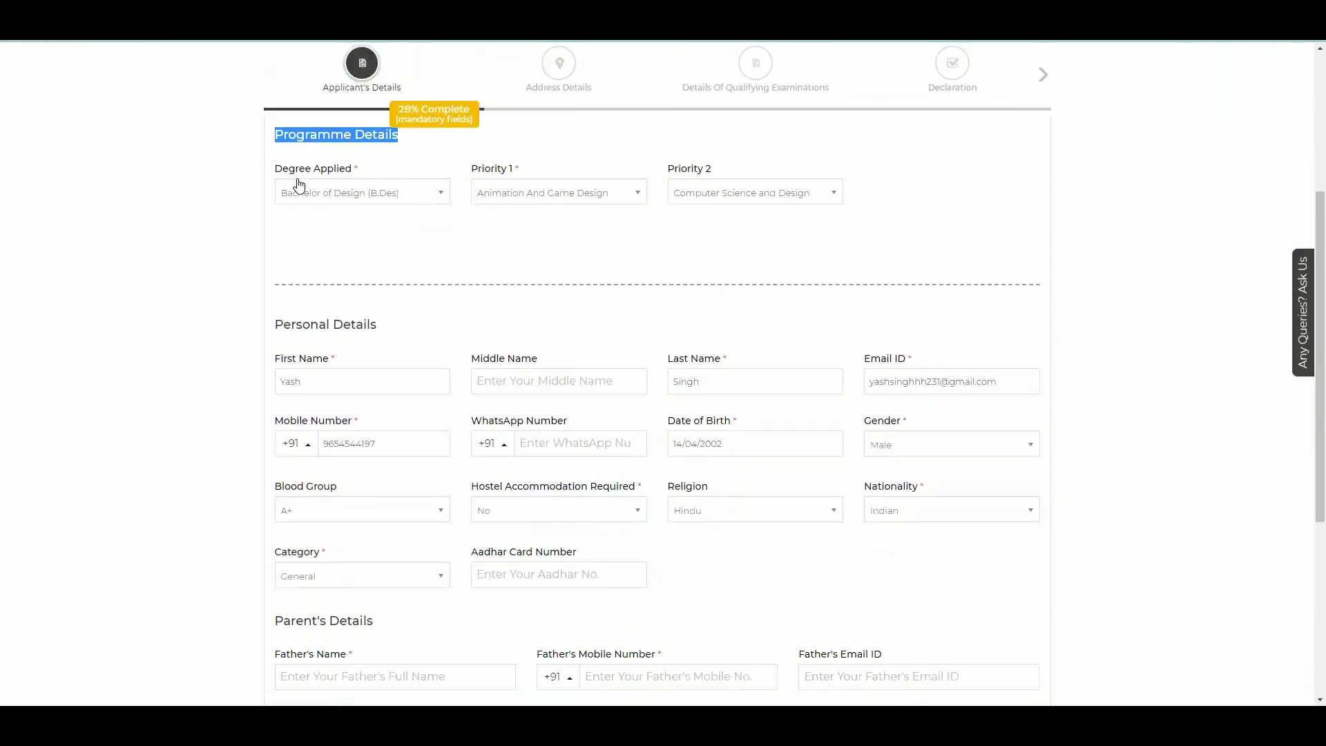
{"action": "left_click", "coordinate": [371, 196]}
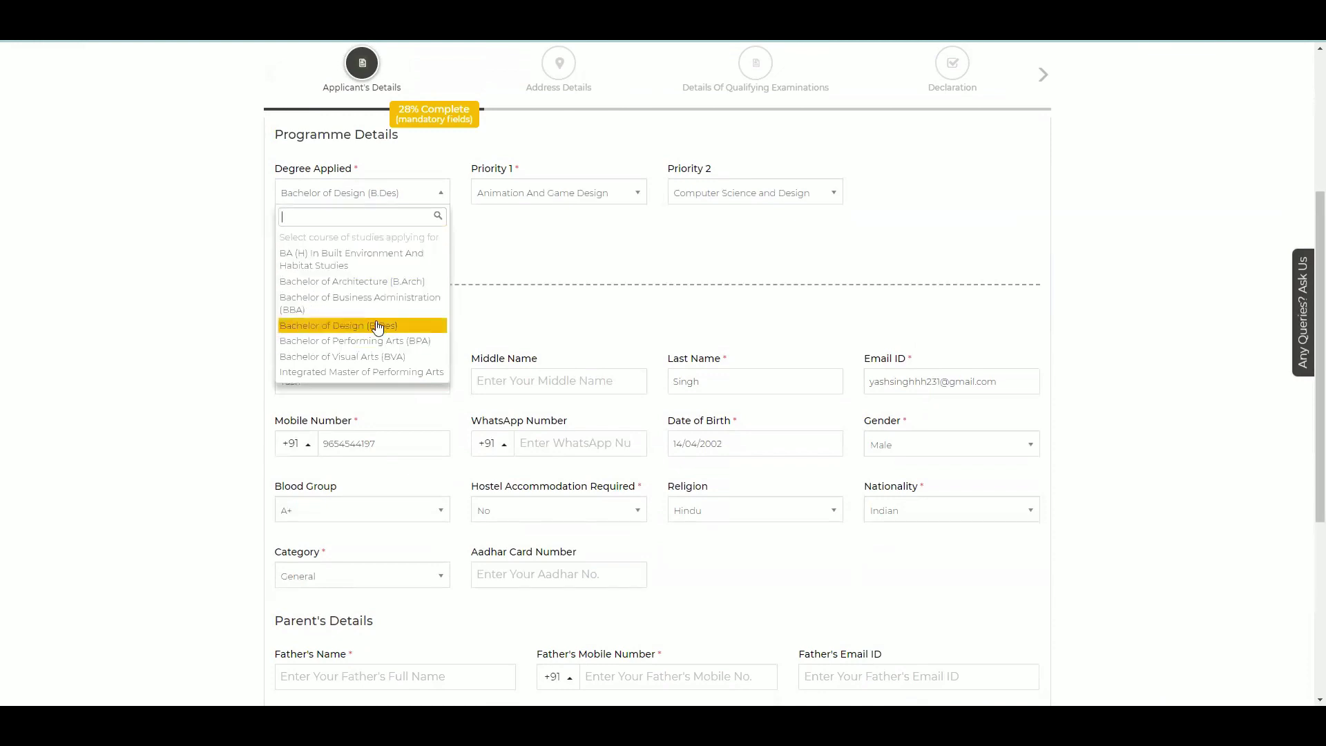
{"action": "left_click", "coordinate": [410, 332]}
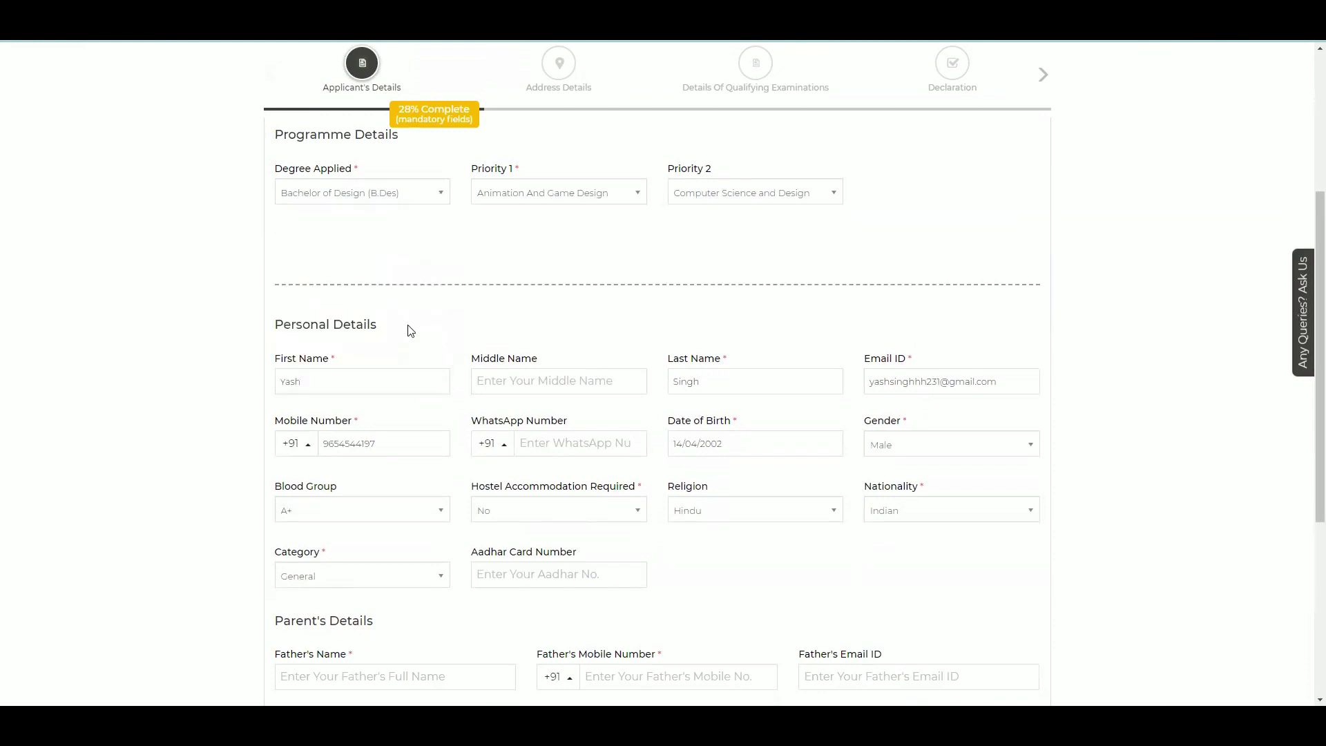
Set Priority 1 to Animation And Game Design and Priority 2 to Fashion Design
{"action": "left_click", "coordinate": [536, 201]}
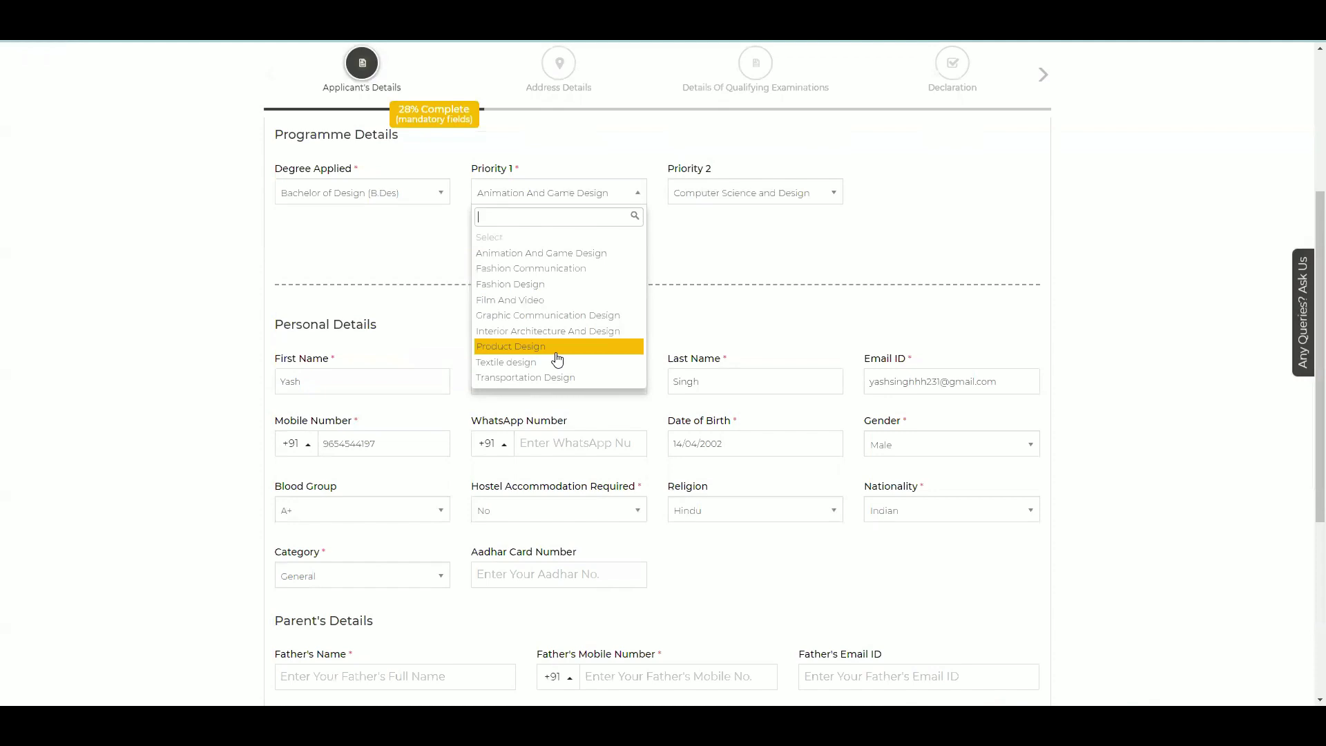
{"action": "left_click", "coordinate": [569, 255]}
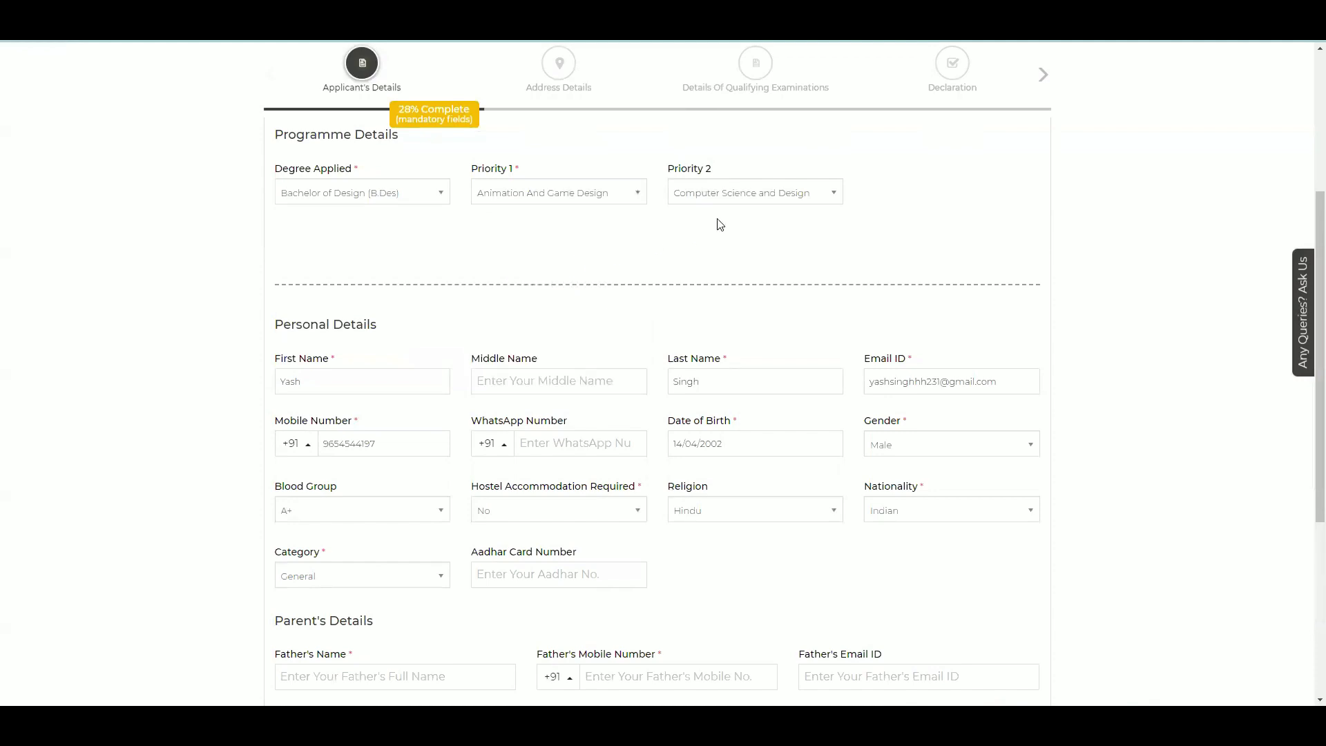
{"action": "left_click", "coordinate": [734, 197]}
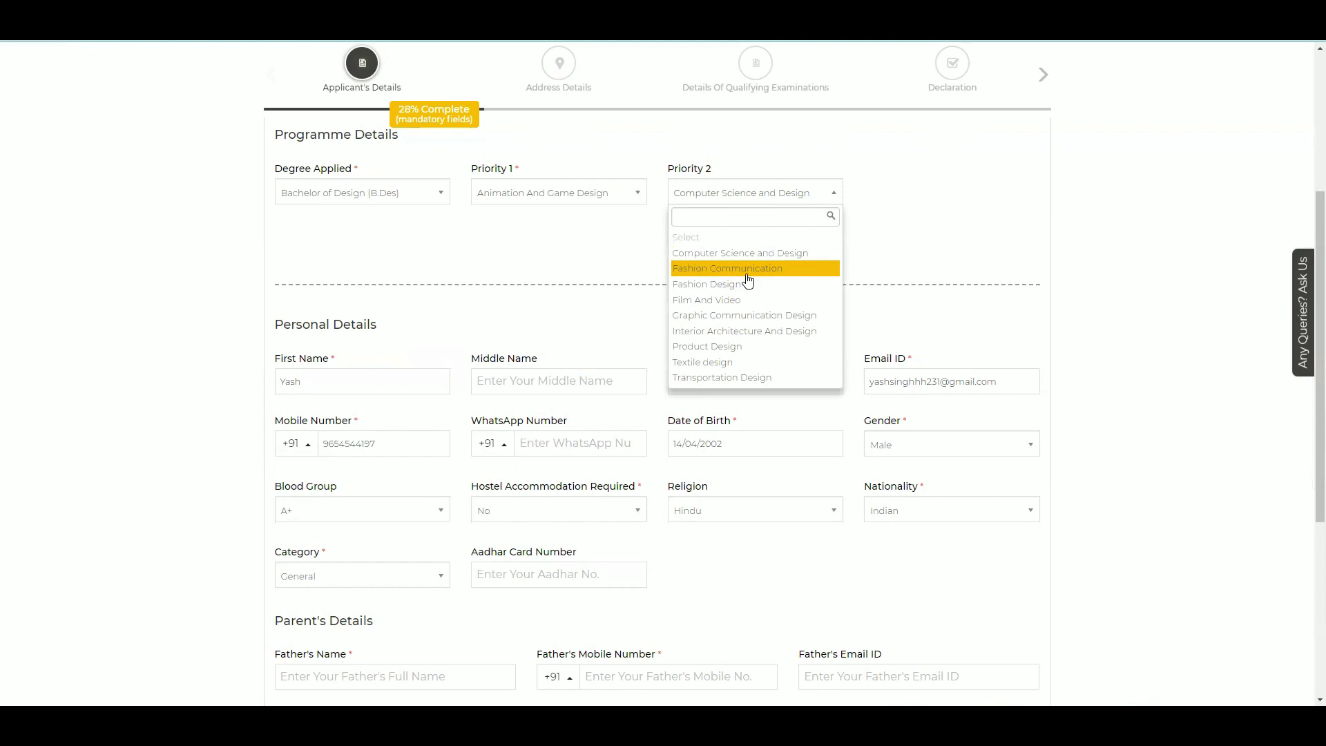
{"action": "left_click", "coordinate": [707, 284]}
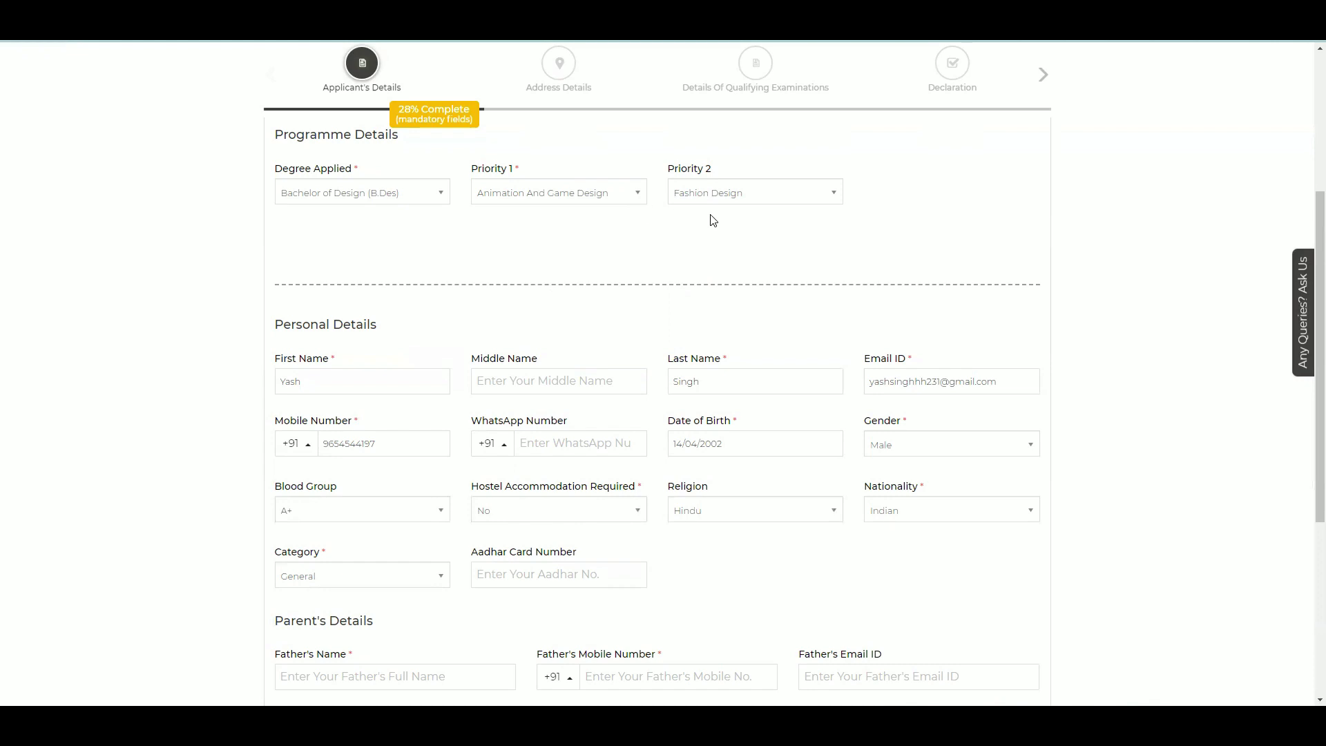
Review the applicant's name fields in Personal Details and set Hostel Accommodation Required to No
{"action": "scroll", "coordinate": [644, 258], "scroll_direction": "down", "scroll_amount": 2}
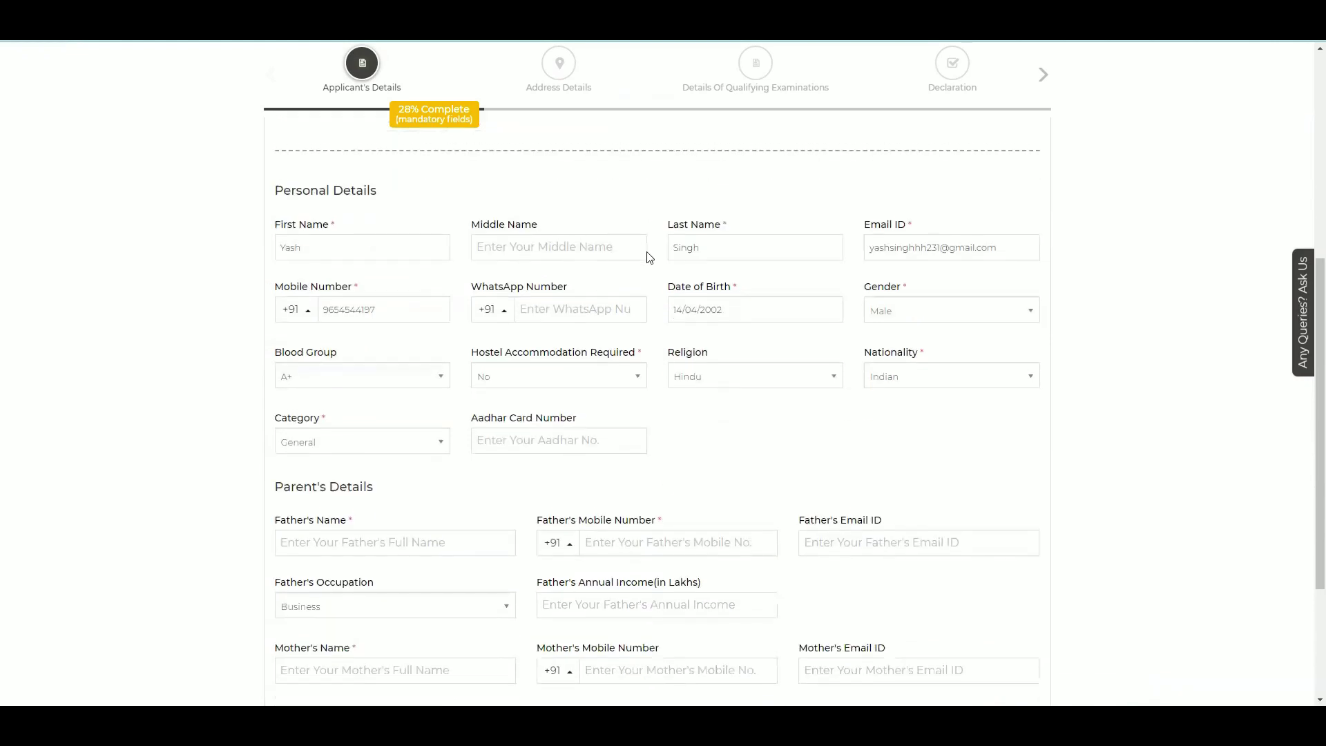
{"action": "left_click_drag", "start_coordinate": [277, 186], "coordinate": [406, 189]}
{"action": "scroll", "coordinate": [405, 189], "scroll_direction": "down", "scroll_amount": 1}
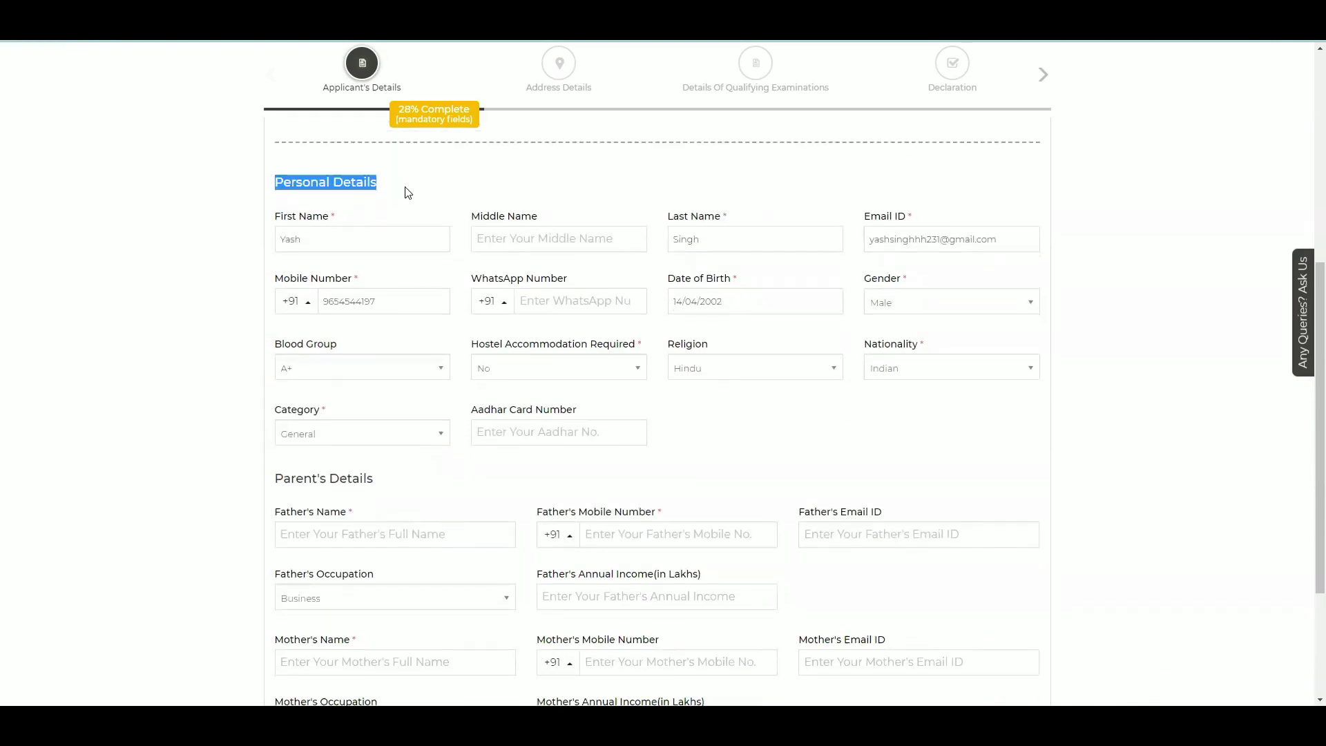
{"action": "scroll", "coordinate": [414, 200], "scroll_direction": "up", "scroll_amount": 1}
{"action": "left_click", "coordinate": [393, 238]}
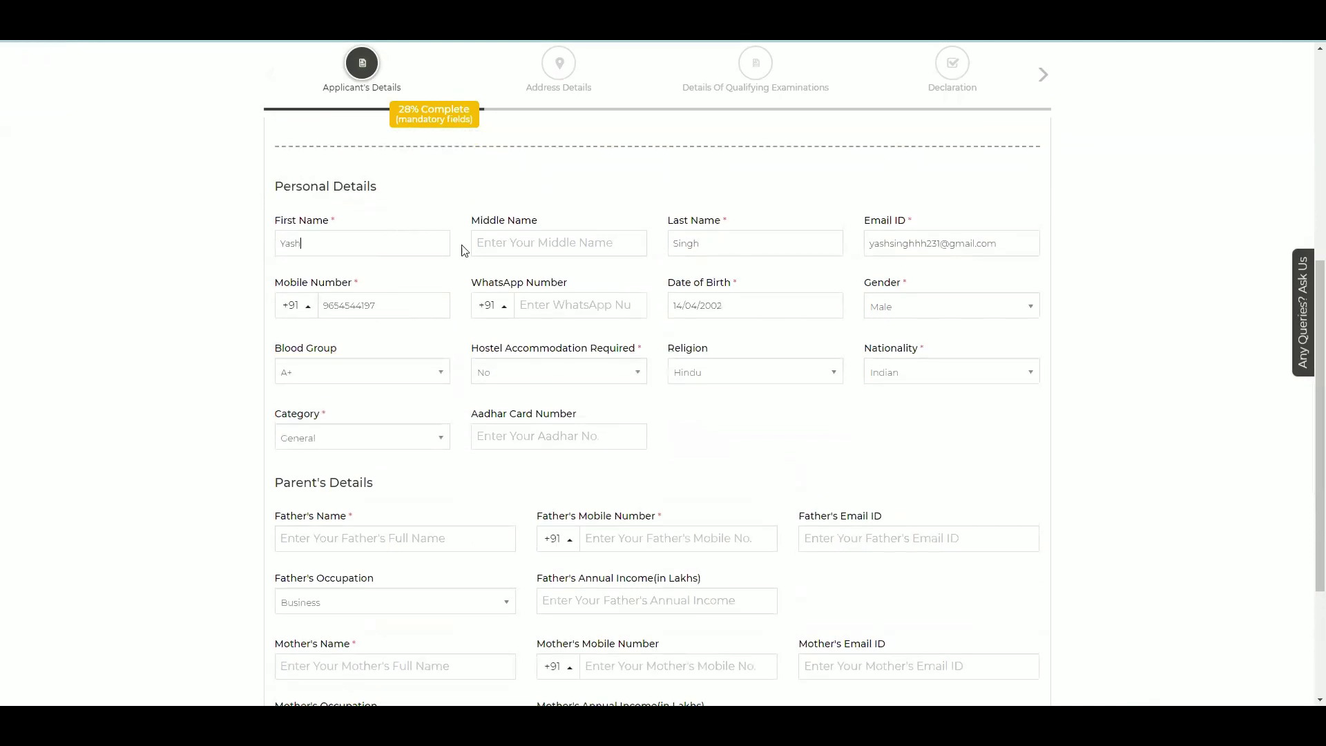
{"action": "left_click", "coordinate": [549, 250]}
{"action": "left_click", "coordinate": [530, 376]}
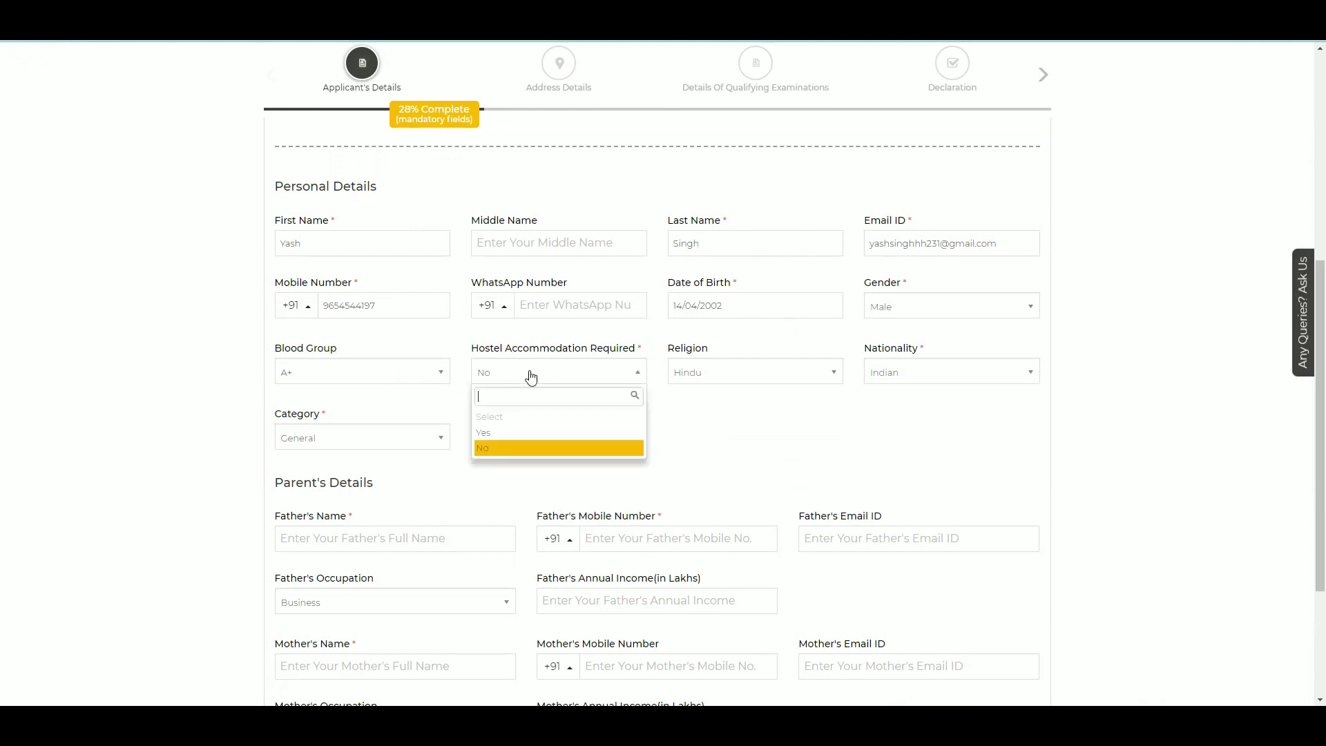
{"action": "left_click", "coordinate": [548, 448]}
Set the applicant's religion to Other and nationality to Indian in Personal Details
{"action": "left_click", "coordinate": [722, 378]}
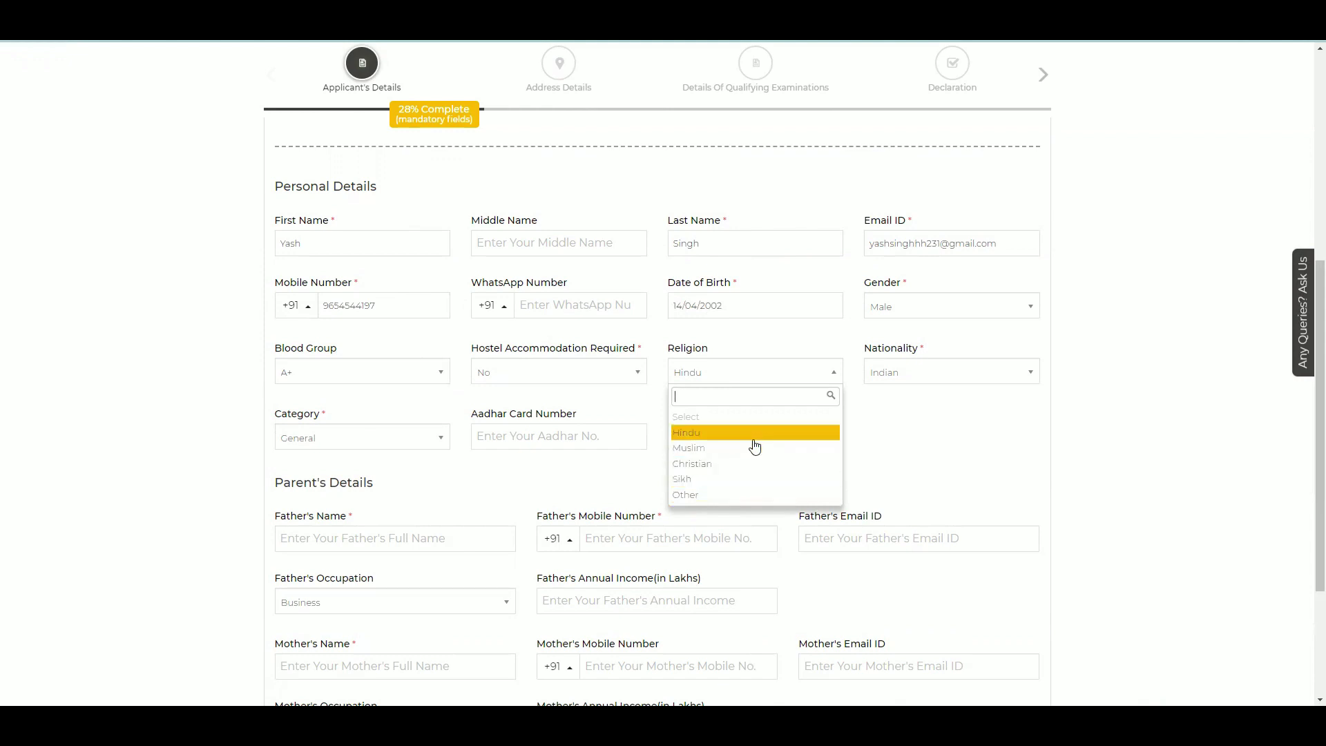
{"action": "left_click", "coordinate": [768, 495]}
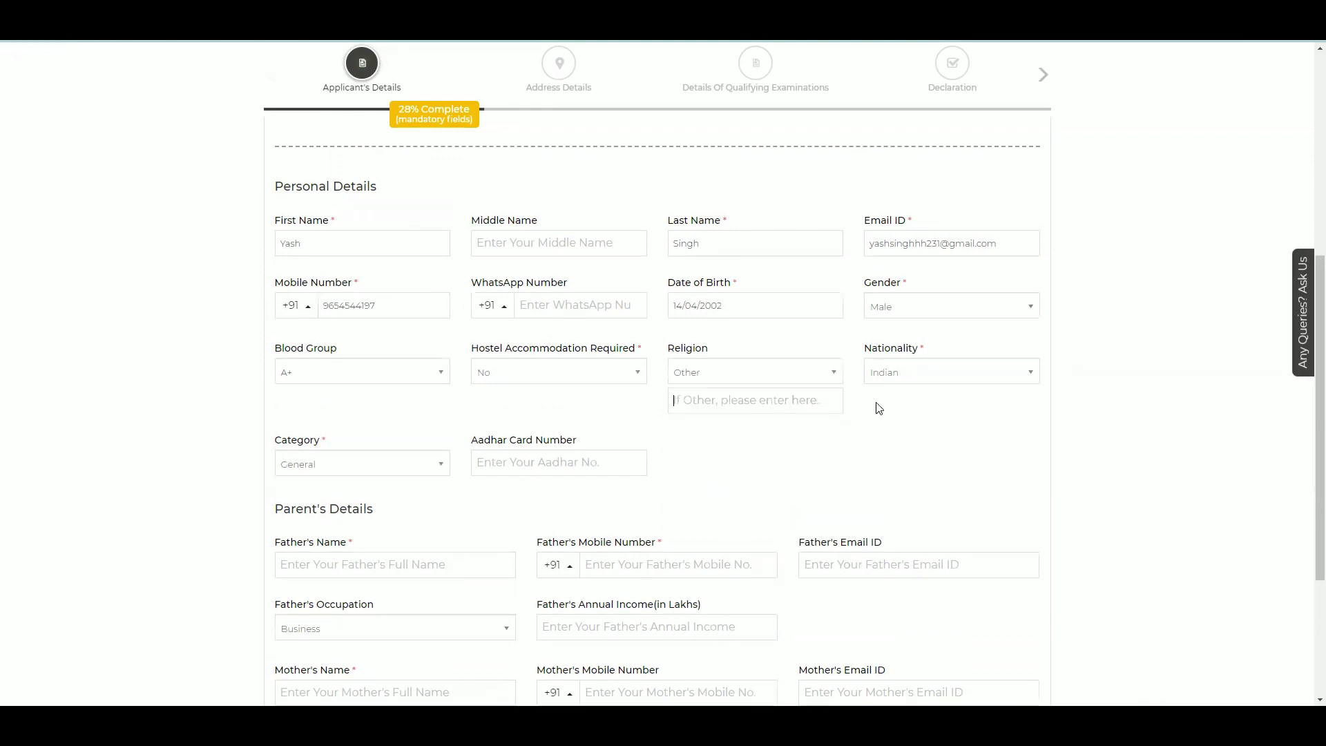
{"action": "left_click", "coordinate": [885, 374]}
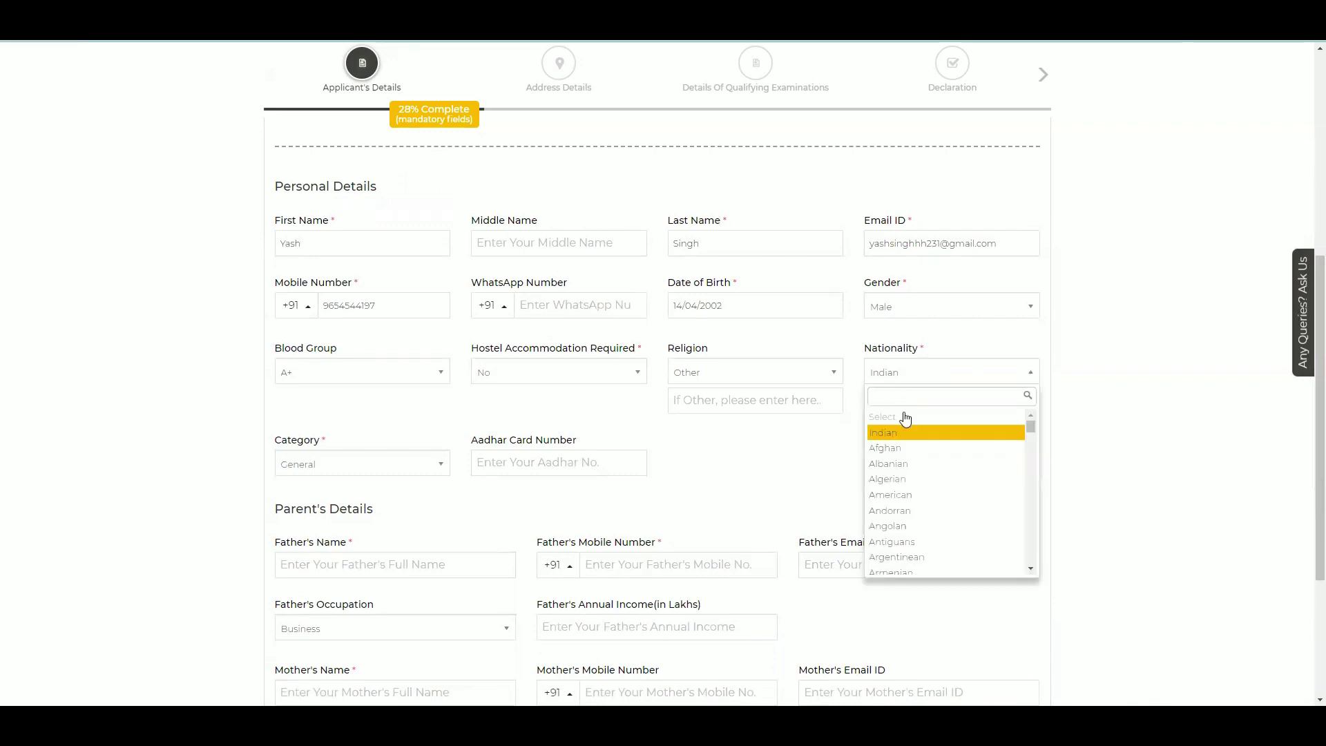
{"action": "left_click", "coordinate": [936, 440]}
{"action": "left_click", "coordinate": [417, 464]}
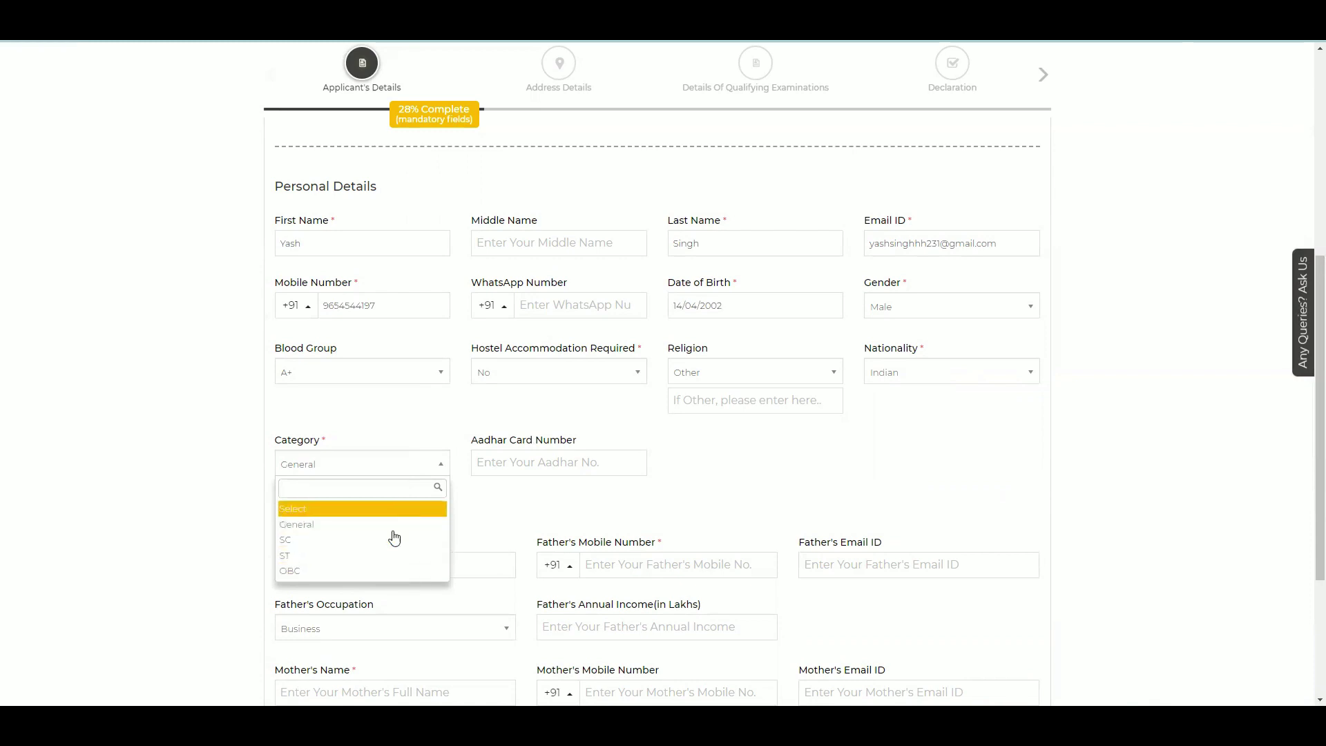
{"action": "left_click", "coordinate": [517, 519]}
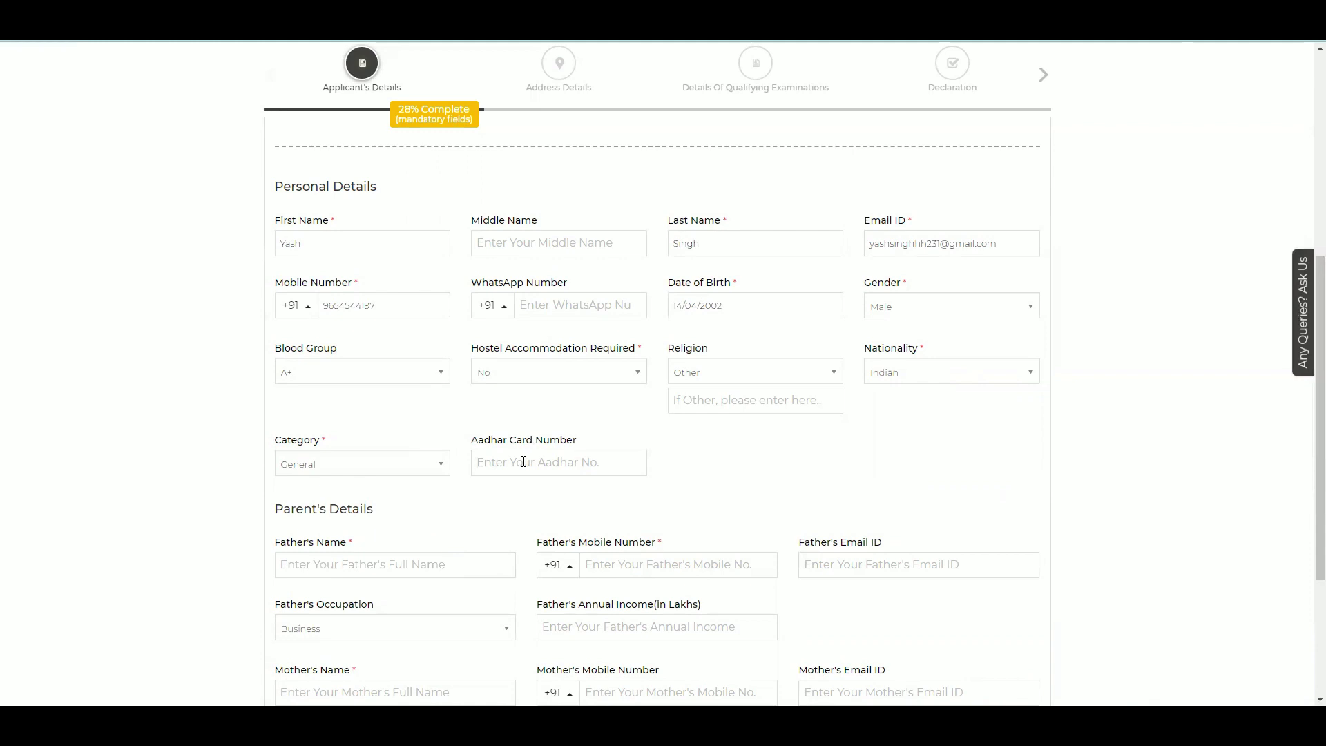
Set the father's occupation to Other in Parent's Details
{"action": "scroll", "coordinate": [522, 461], "scroll_direction": "down", "scroll_amount": 1}
{"action": "scroll", "coordinate": [540, 421], "scroll_direction": "down", "scroll_amount": 1}
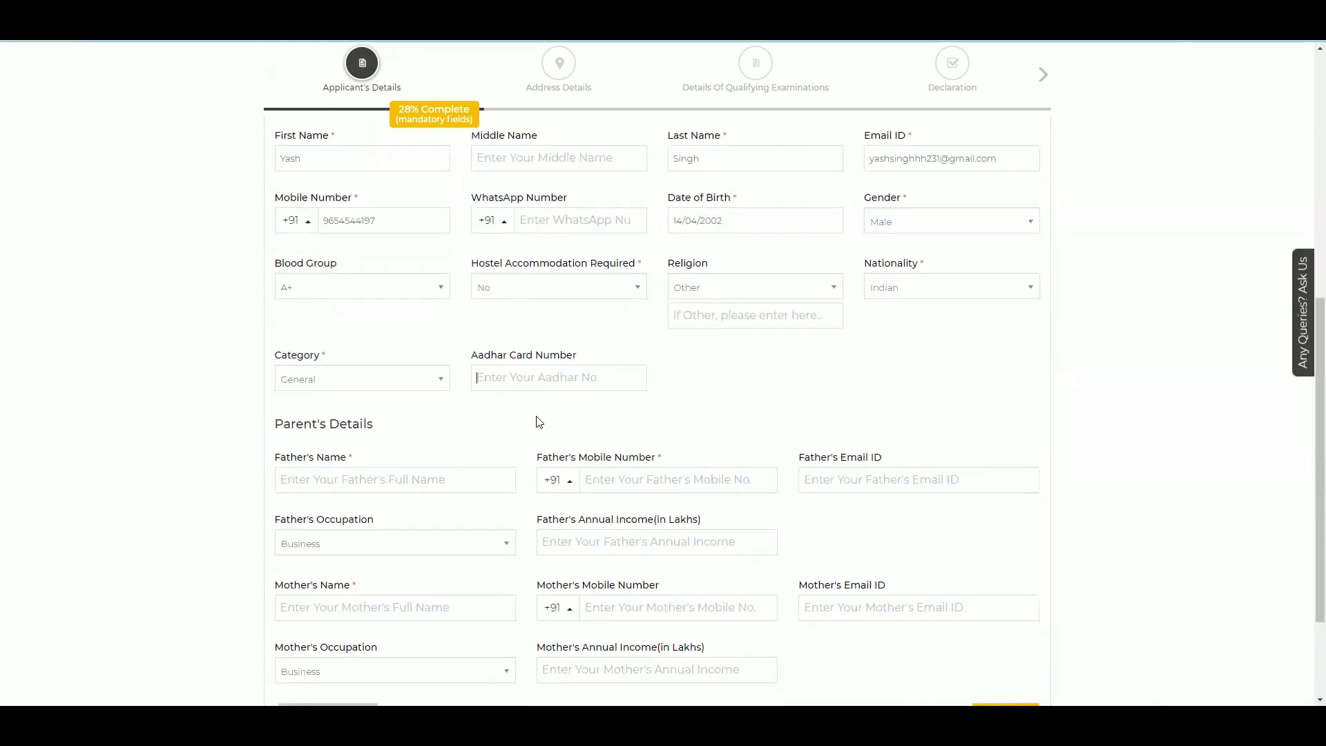
{"action": "scroll", "coordinate": [539, 422], "scroll_direction": "down", "scroll_amount": 2}
{"action": "scroll", "coordinate": [367, 290], "scroll_direction": "down", "scroll_amount": 1}
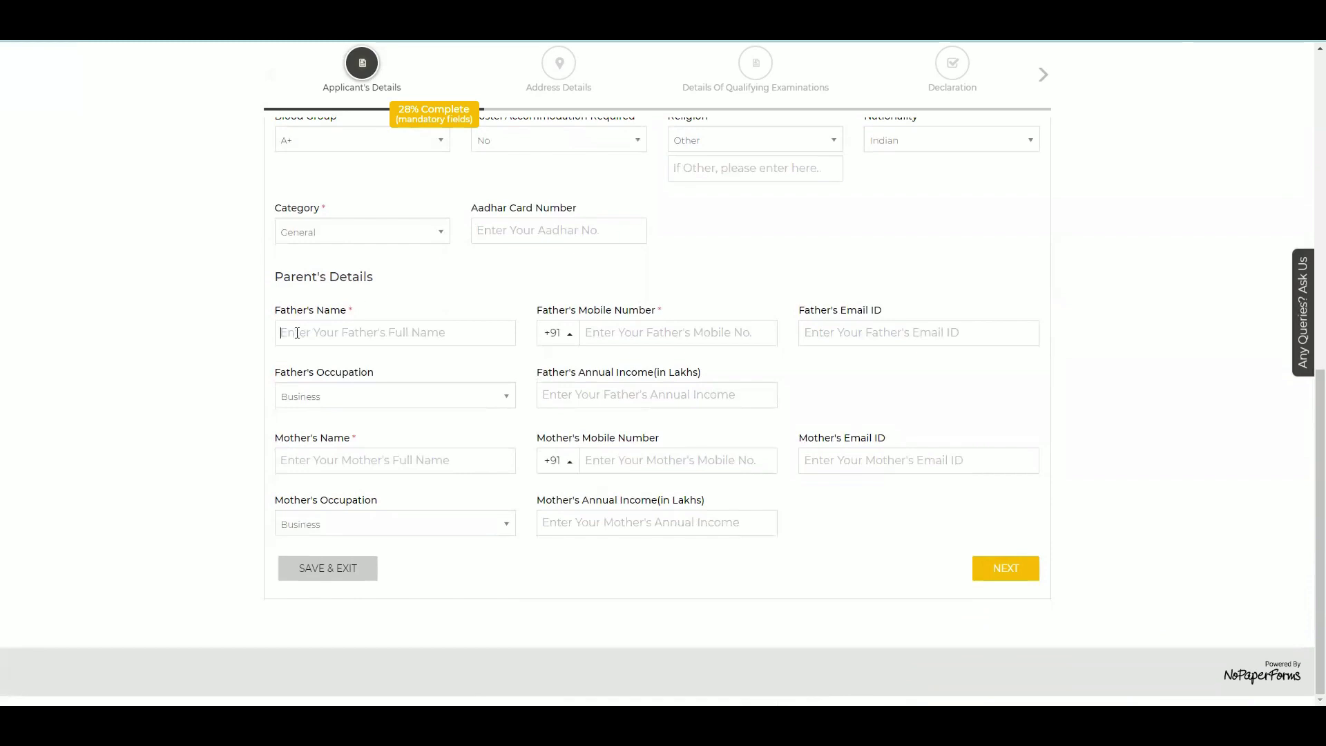
{"action": "left_click", "coordinate": [345, 334]}
{"action": "left_click", "coordinate": [437, 406]}
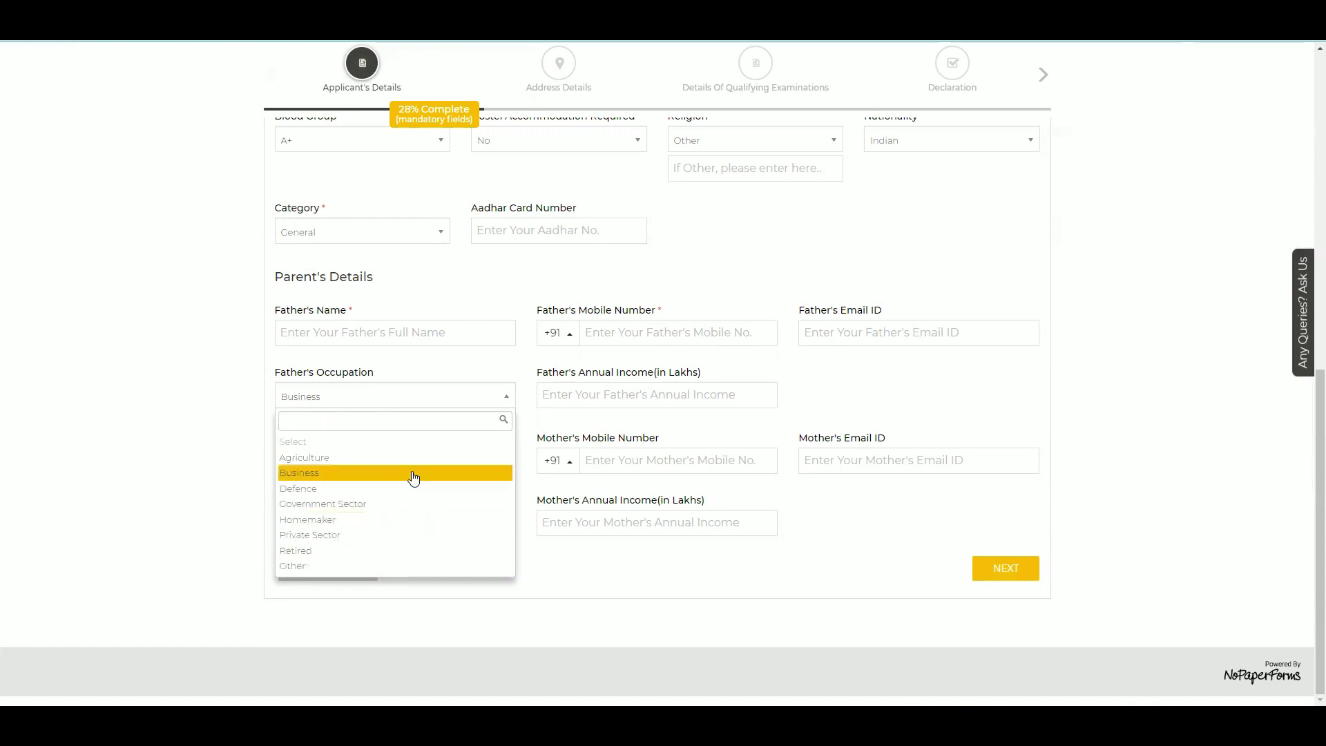
{"action": "left_click", "coordinate": [391, 568]}
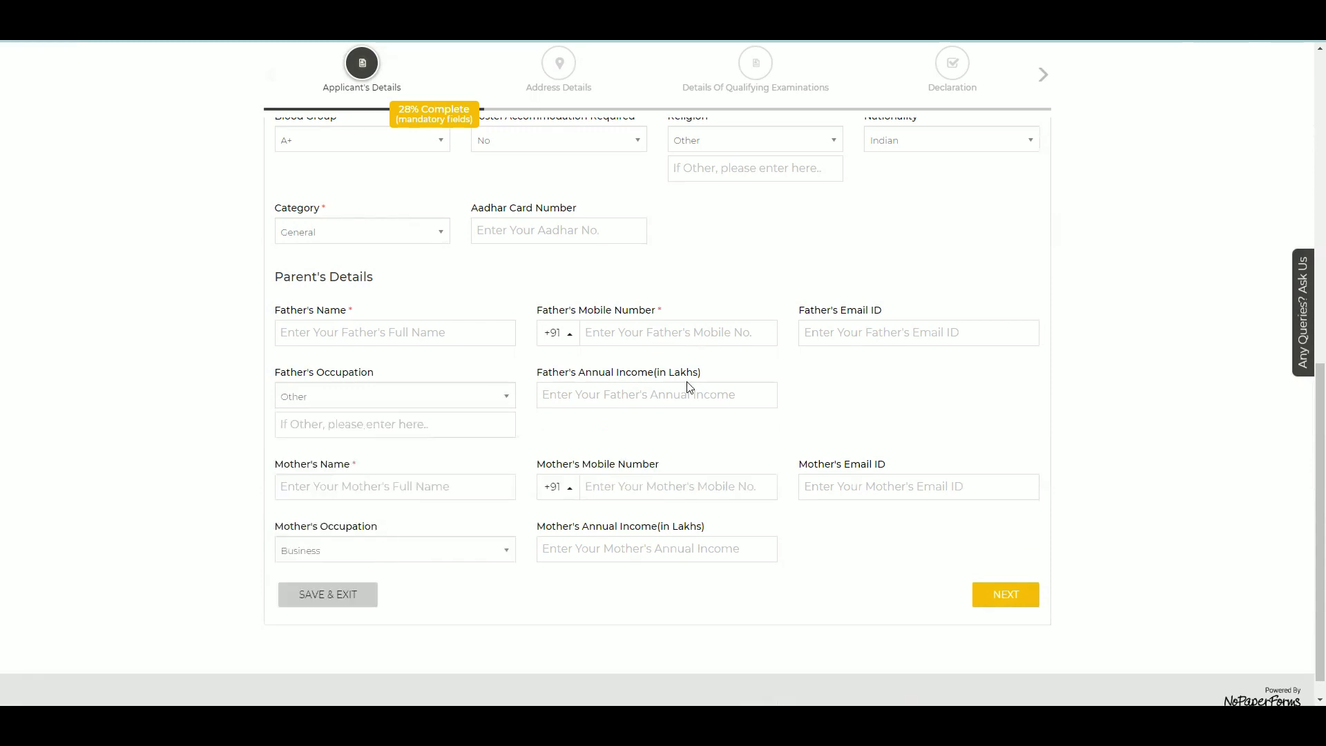
{"action": "left_click", "coordinate": [653, 392]}
Set the mother's occupation to Homemaker in Parent's Details
{"action": "scroll", "coordinate": [568, 423], "scroll_direction": "down", "scroll_amount": 1}
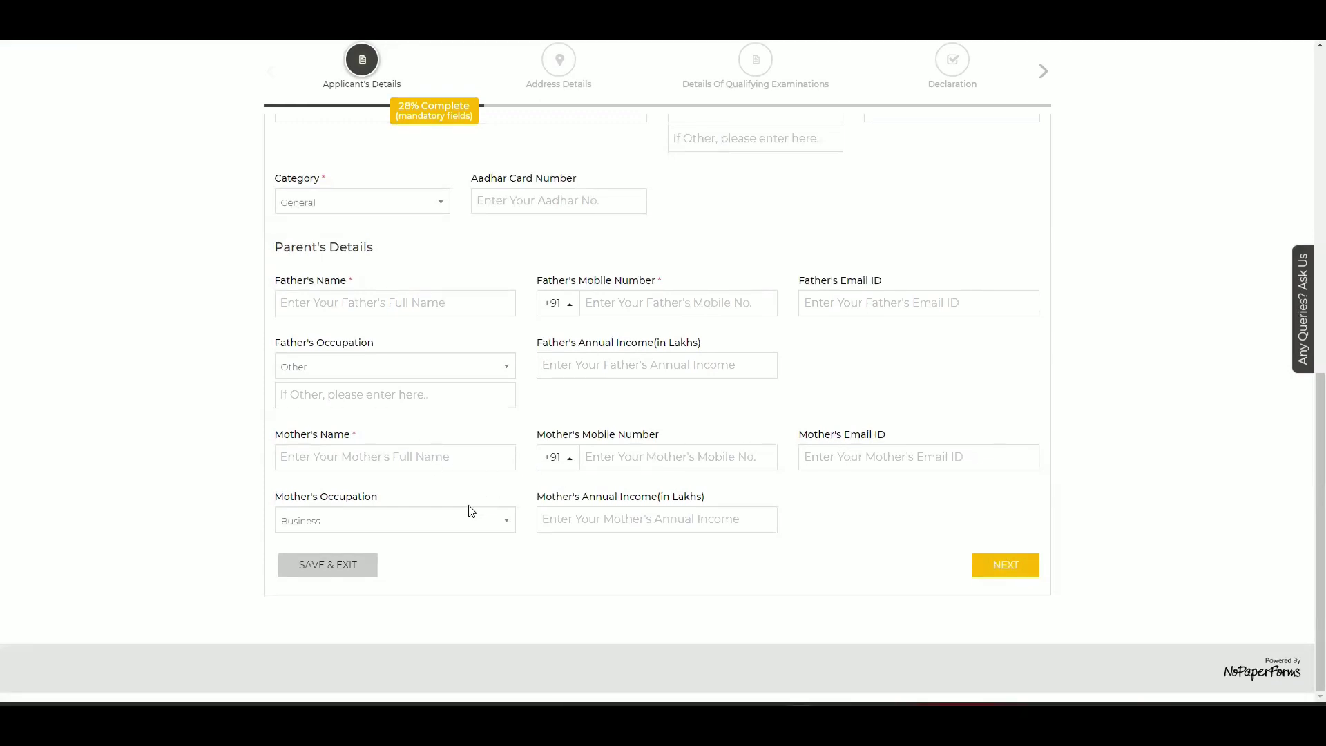
{"action": "left_click", "coordinate": [454, 523]}
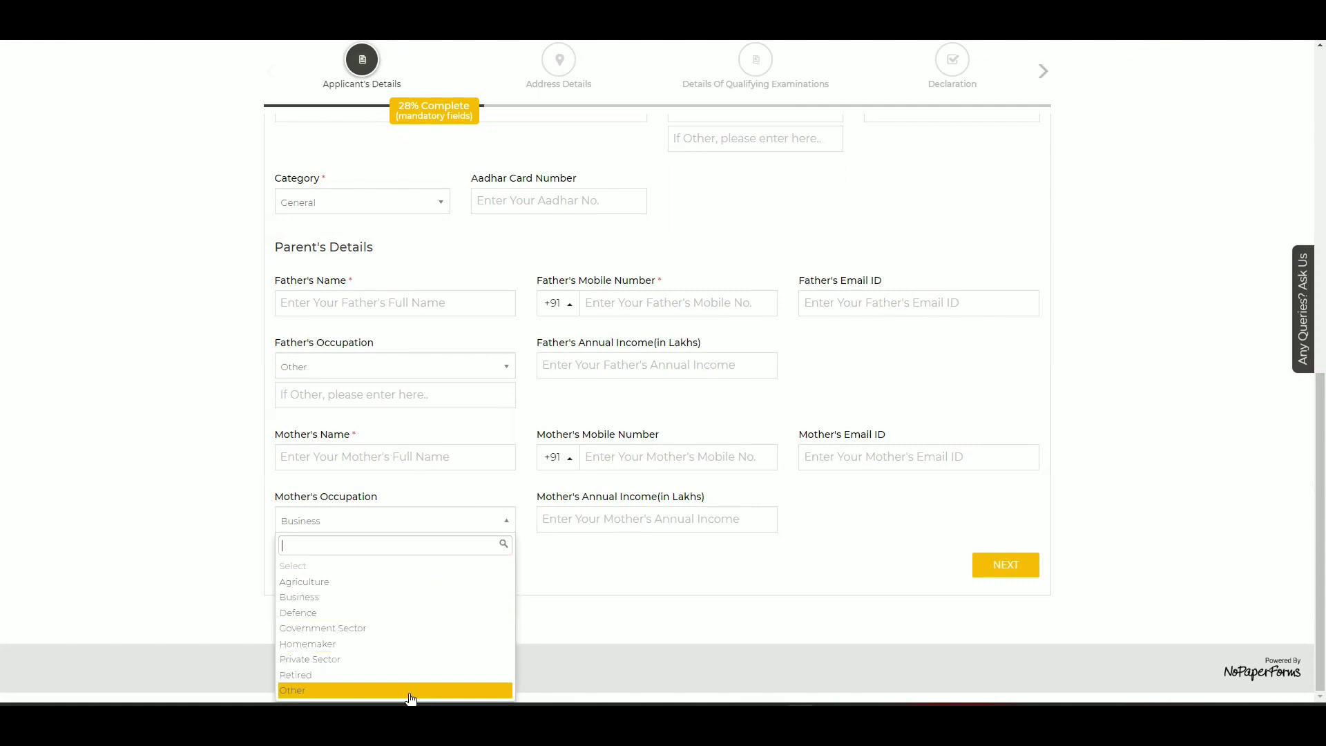
{"action": "left_click", "coordinate": [416, 656]}
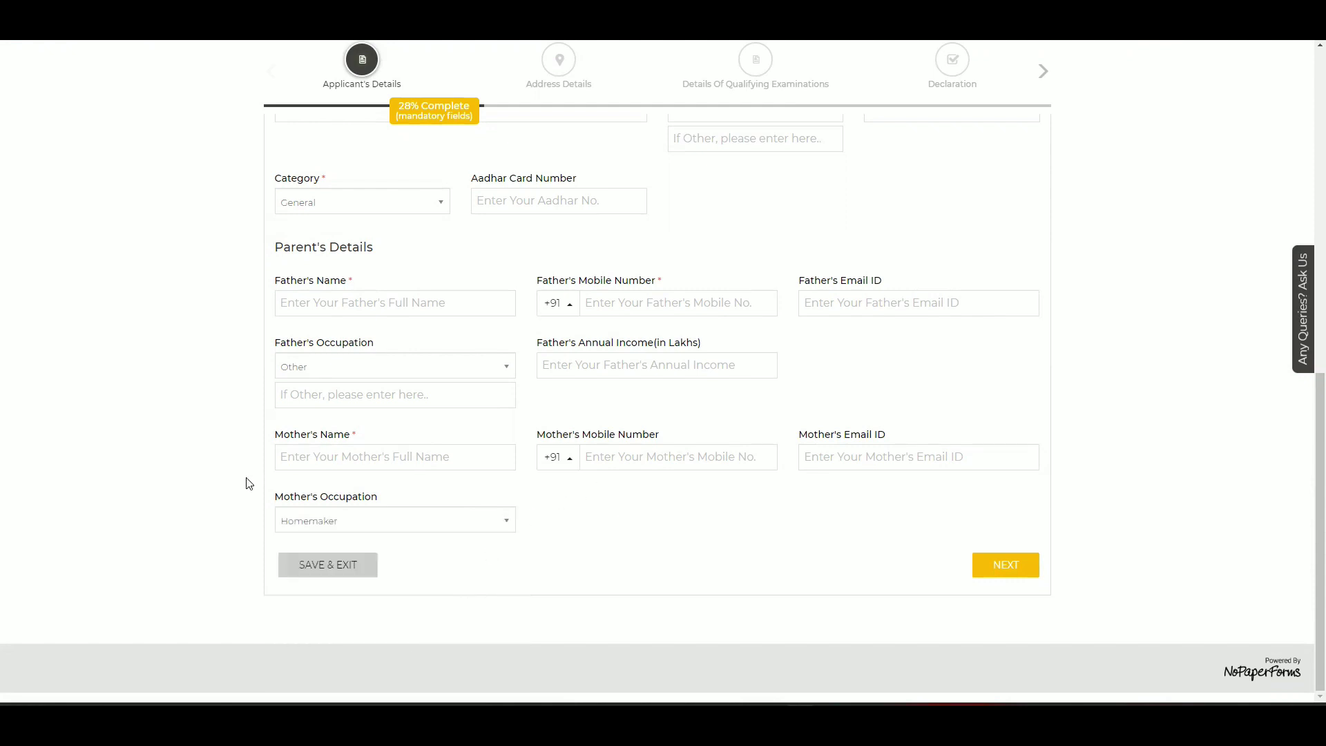
Review the applicant's details and proceed to the Address Details stage of the application
{"action": "scroll", "coordinate": [704, 455], "scroll_direction": "up", "scroll_amount": 4}
{"action": "scroll", "coordinate": [573, 311], "scroll_direction": "down", "scroll_amount": 5}
{"action": "left_click", "coordinate": [985, 555]}
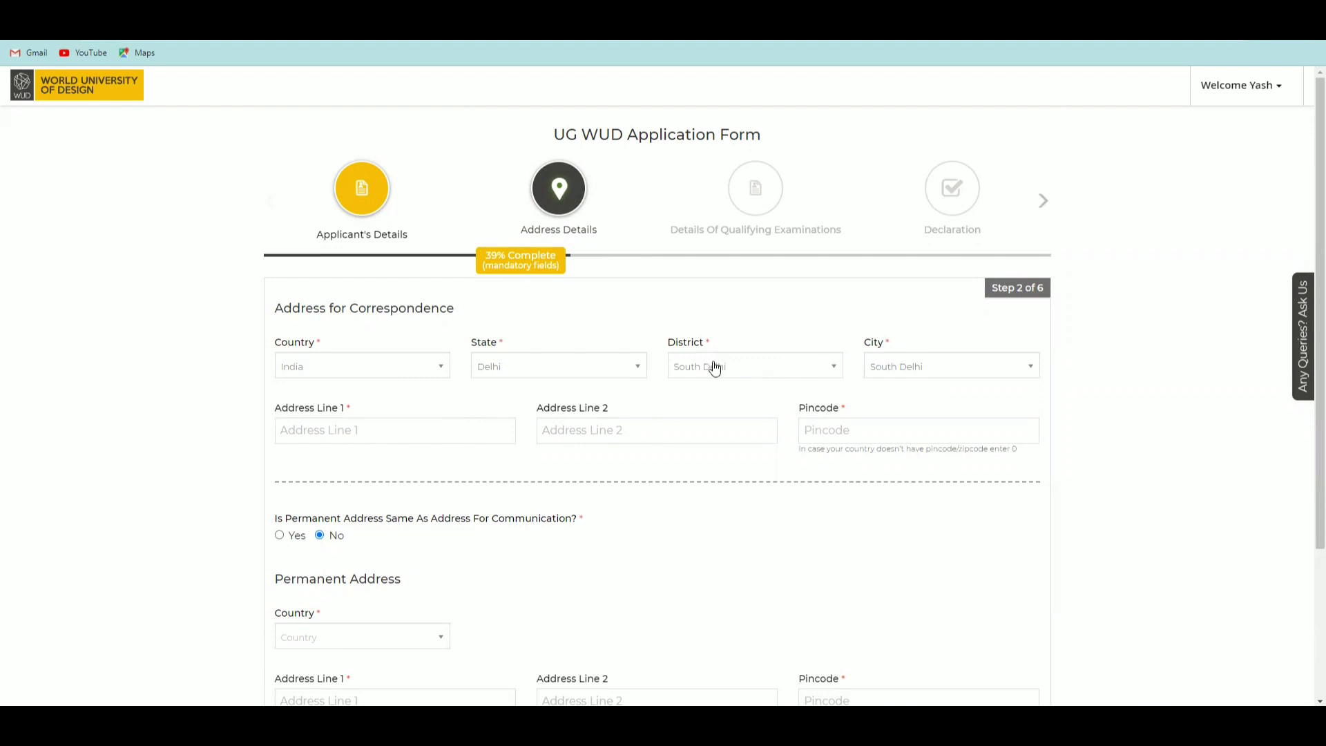
{"action": "scroll", "coordinate": [486, 385], "scroll_direction": "down", "scroll_amount": 1}
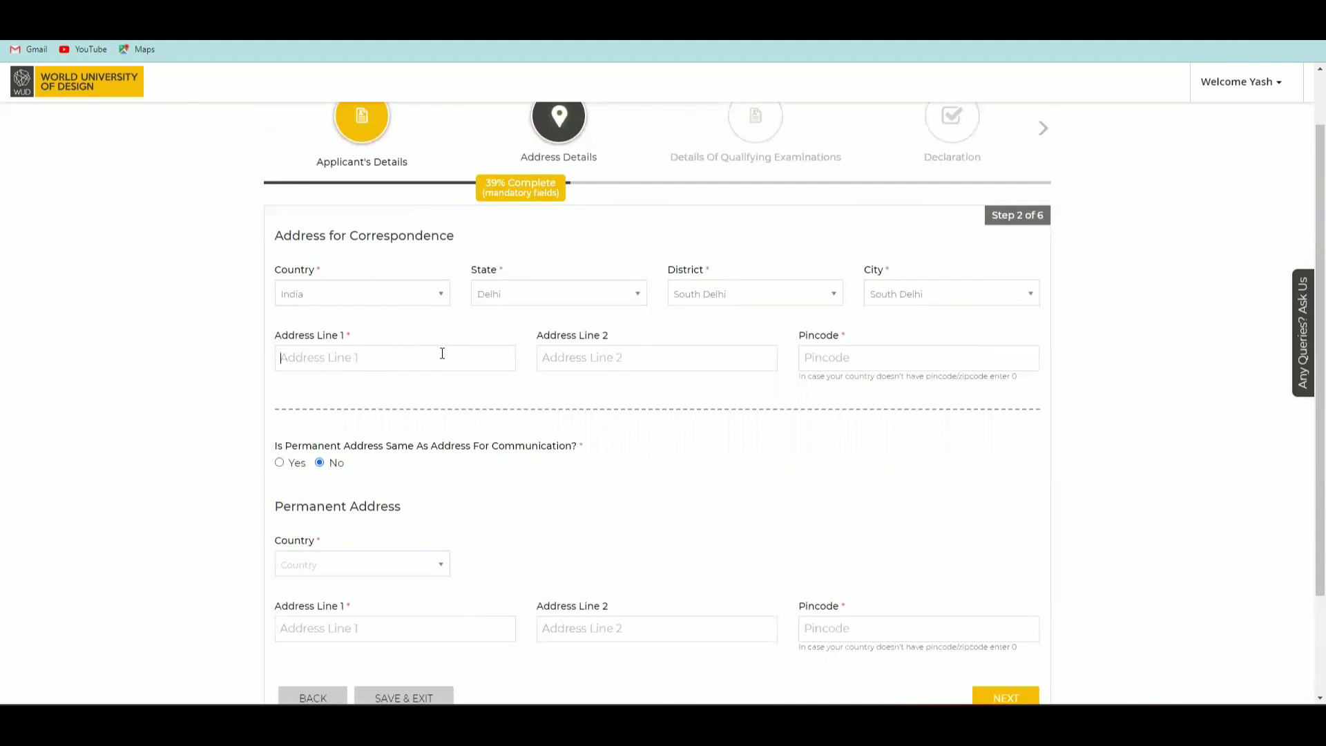
Review the correspondence and permanent address fields and proceed to the Details Of Qualifying Examinations stage
{"action": "left_click", "coordinate": [643, 361]}
{"action": "left_click", "coordinate": [834, 355]}
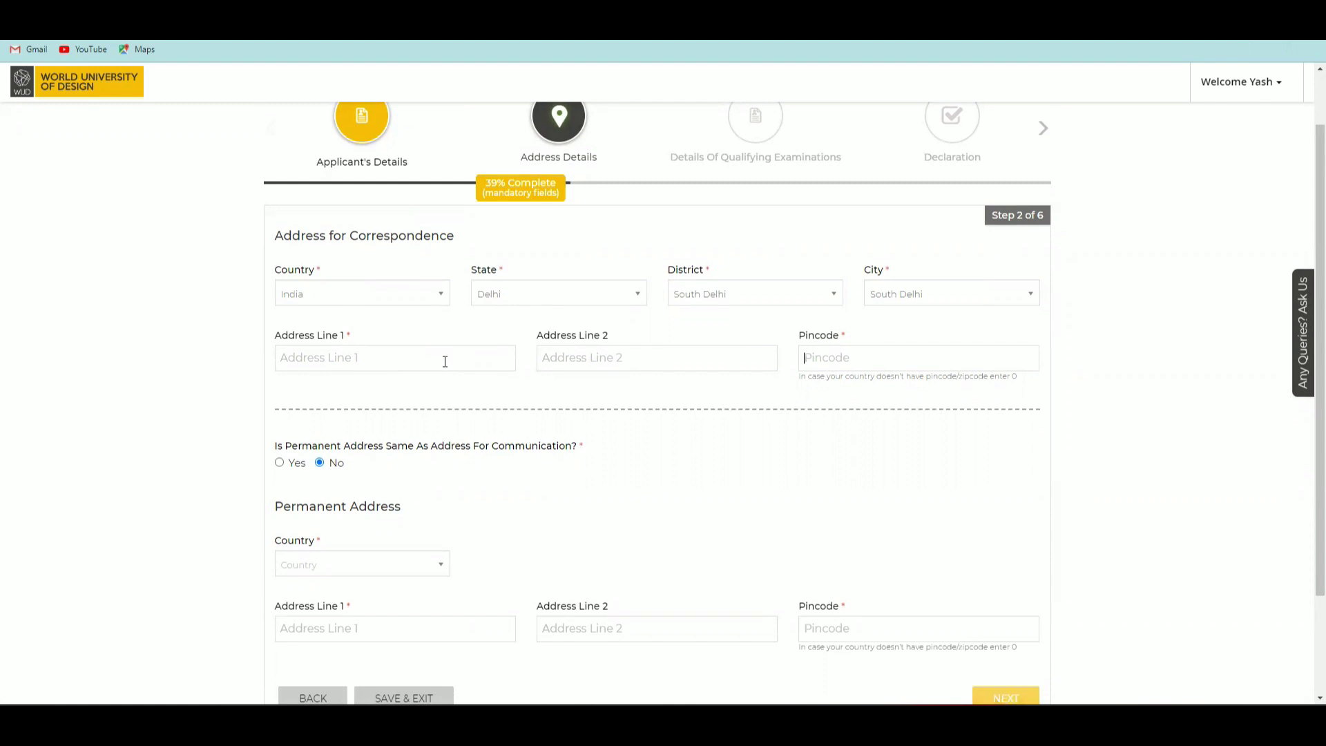
{"action": "scroll", "coordinate": [445, 361], "scroll_direction": "down", "scroll_amount": 2}
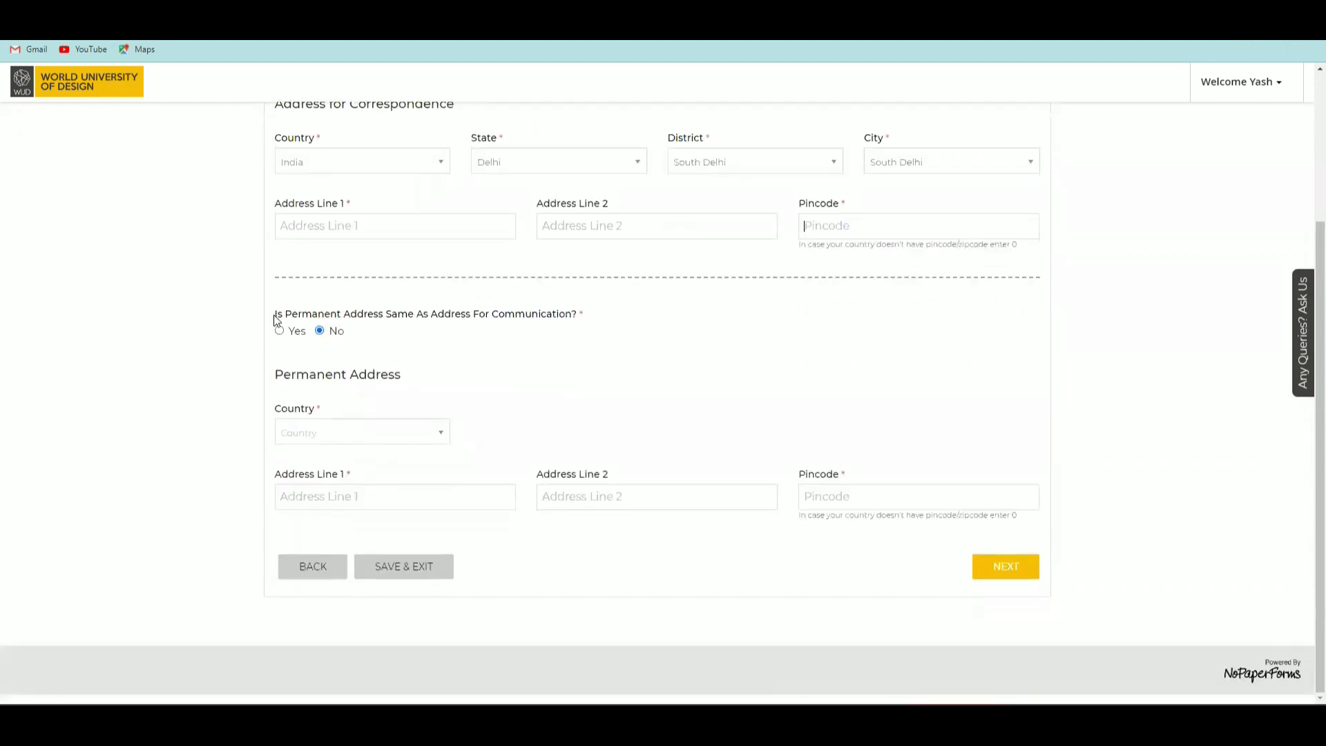
{"action": "left_click_drag", "start_coordinate": [275, 317], "coordinate": [589, 320]}
{"action": "left_click", "coordinate": [617, 304]}
{"action": "scroll", "coordinate": [414, 334], "scroll_direction": "up", "scroll_amount": 3}
{"action": "scroll", "coordinate": [411, 388], "scroll_direction": "down", "scroll_amount": 2}
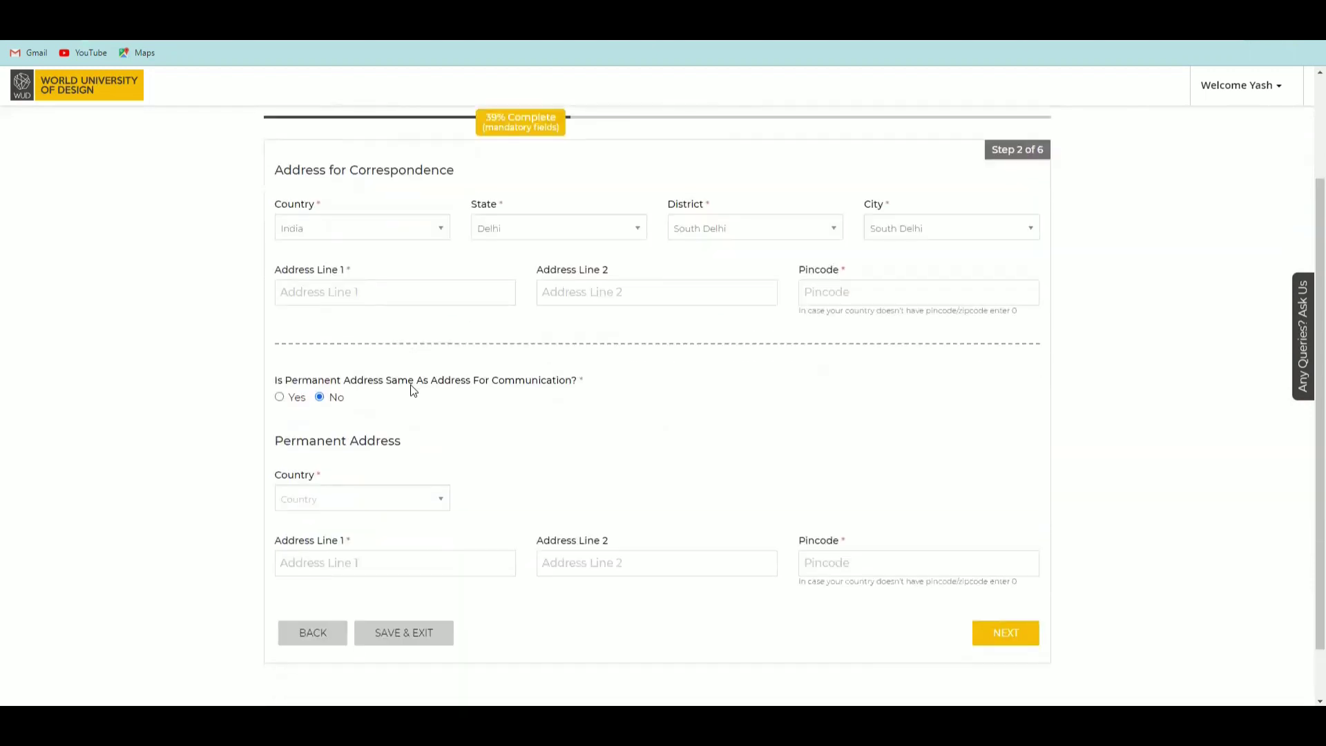
{"action": "key", "text": "Return"}
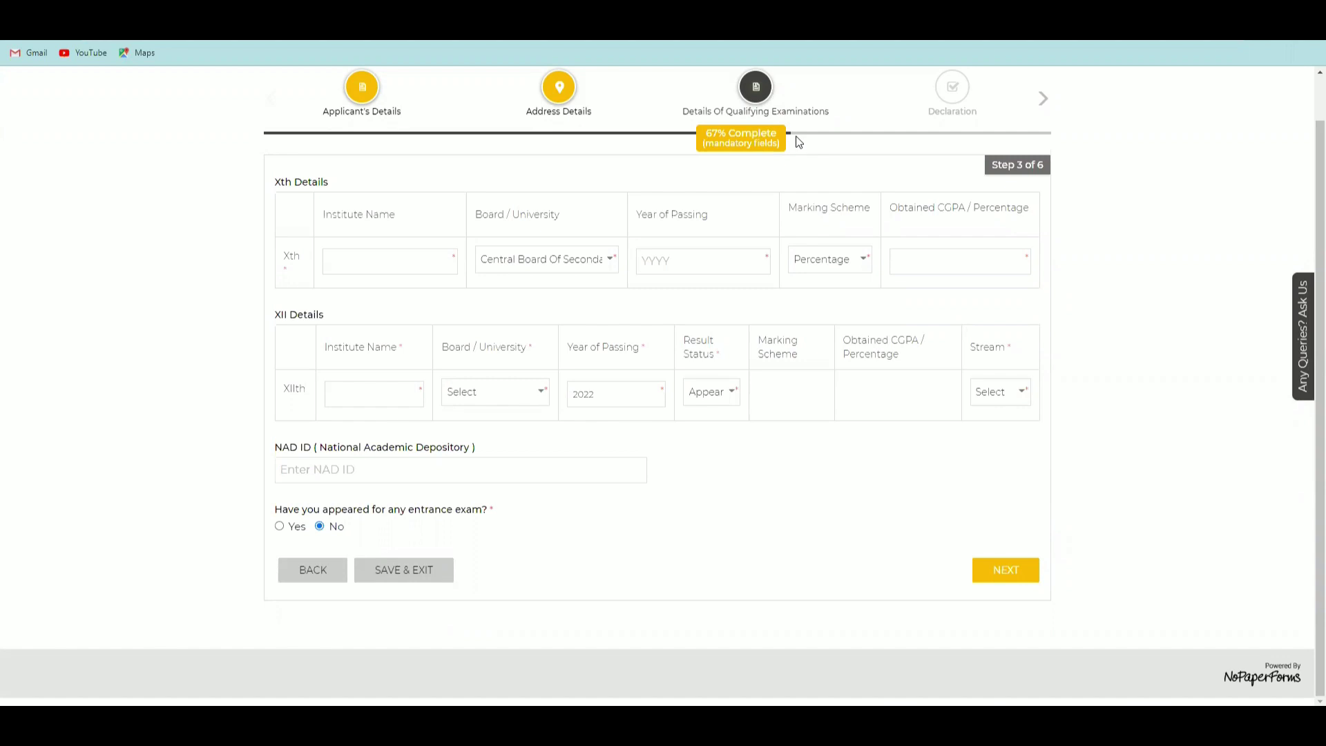
{"action": "key", "text": "Return"}
Set the Xth board or university to Other in the Xth Details table
{"action": "scroll", "coordinate": [799, 141], "scroll_direction": "up", "scroll_amount": 2}
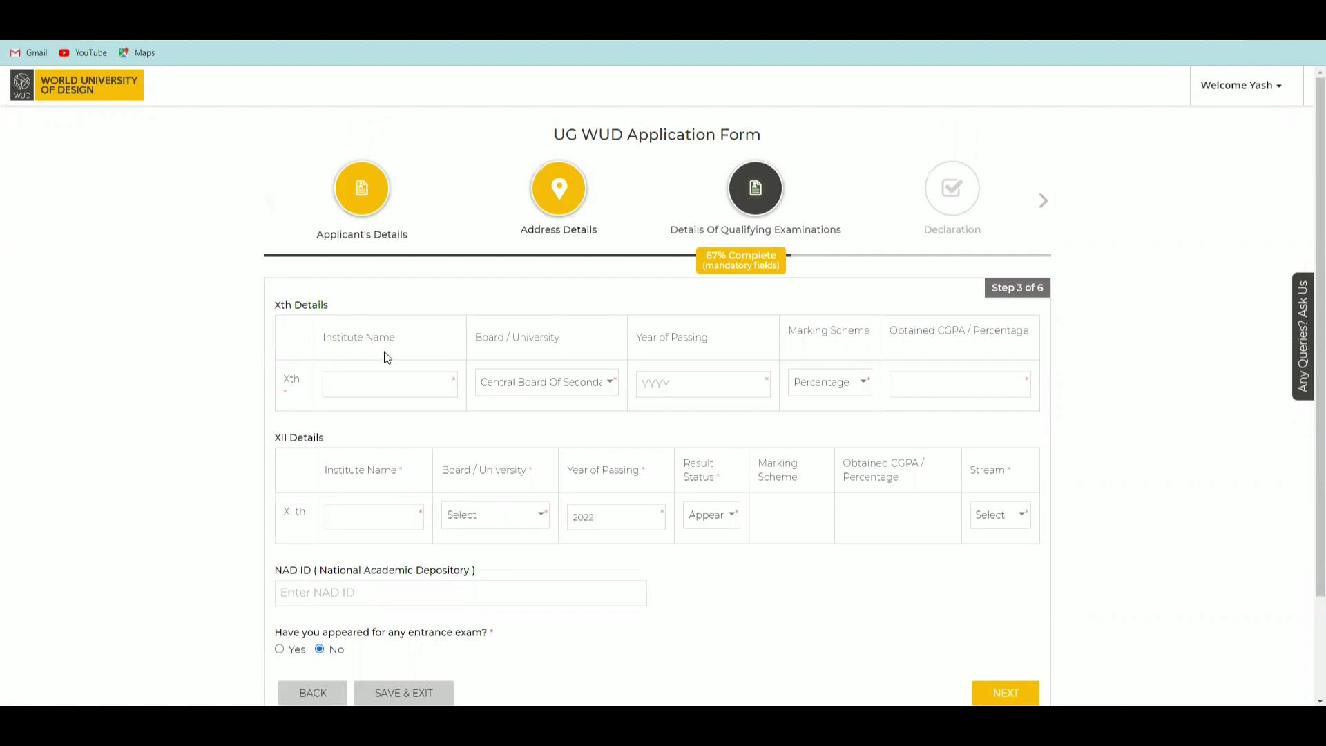
{"action": "left_click", "coordinate": [373, 391]}
{"action": "left_click", "coordinate": [554, 383]}
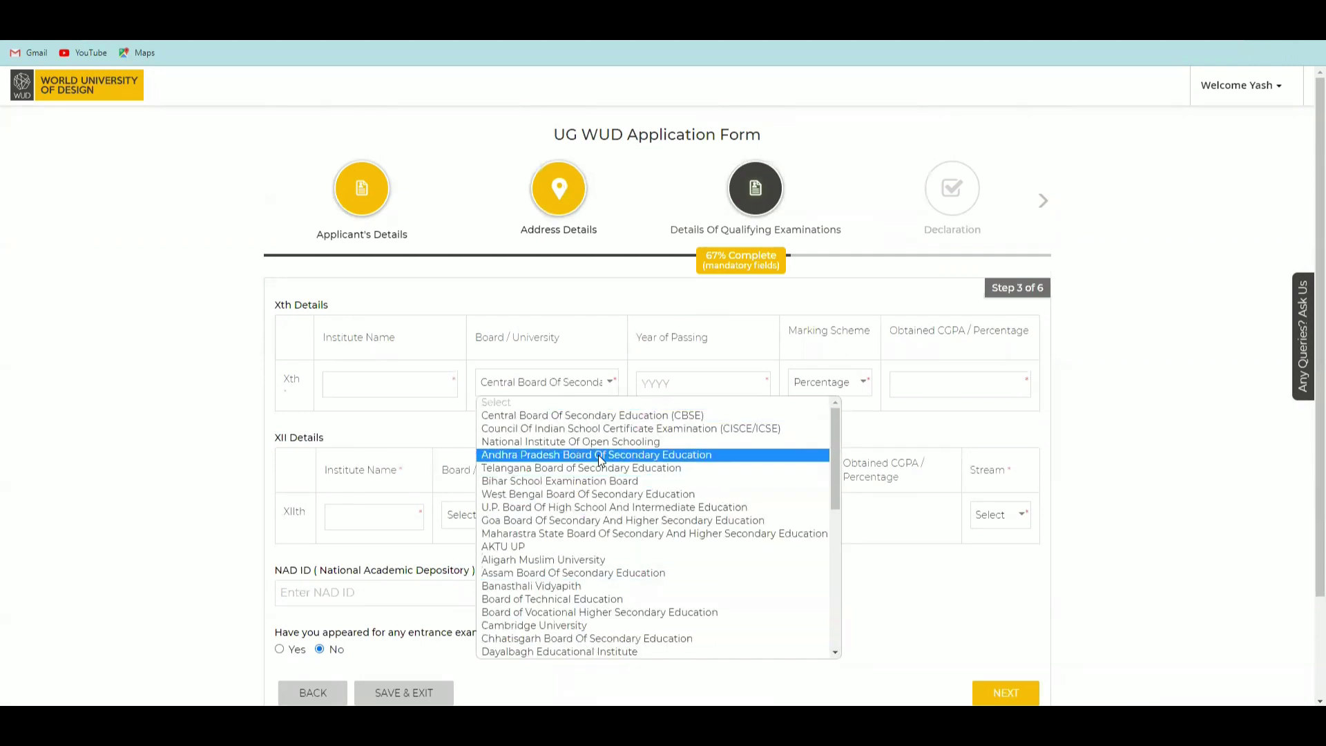
{"action": "scroll", "coordinate": [601, 460], "scroll_direction": "down", "scroll_amount": 8}
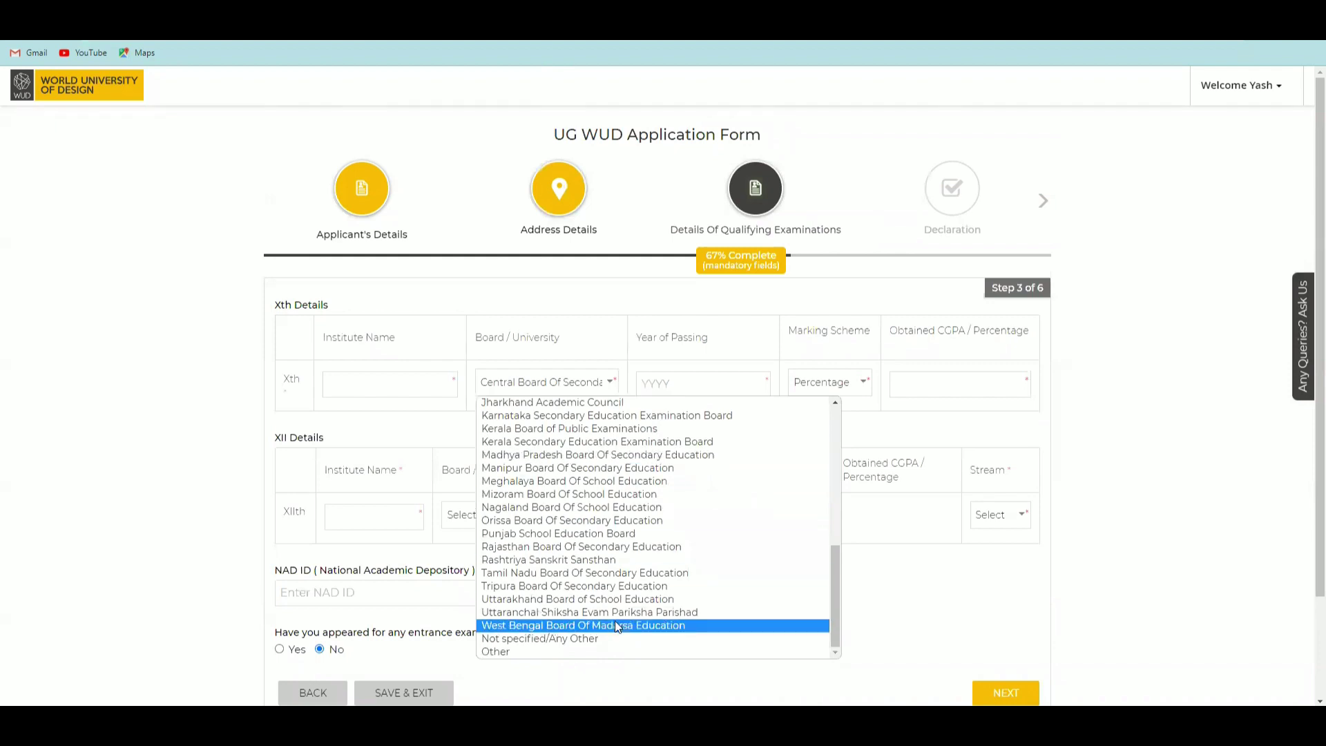
{"action": "scroll", "coordinate": [614, 615], "scroll_direction": "up", "scroll_amount": 4}
{"action": "scroll", "coordinate": [635, 573], "scroll_direction": "down", "scroll_amount": 4}
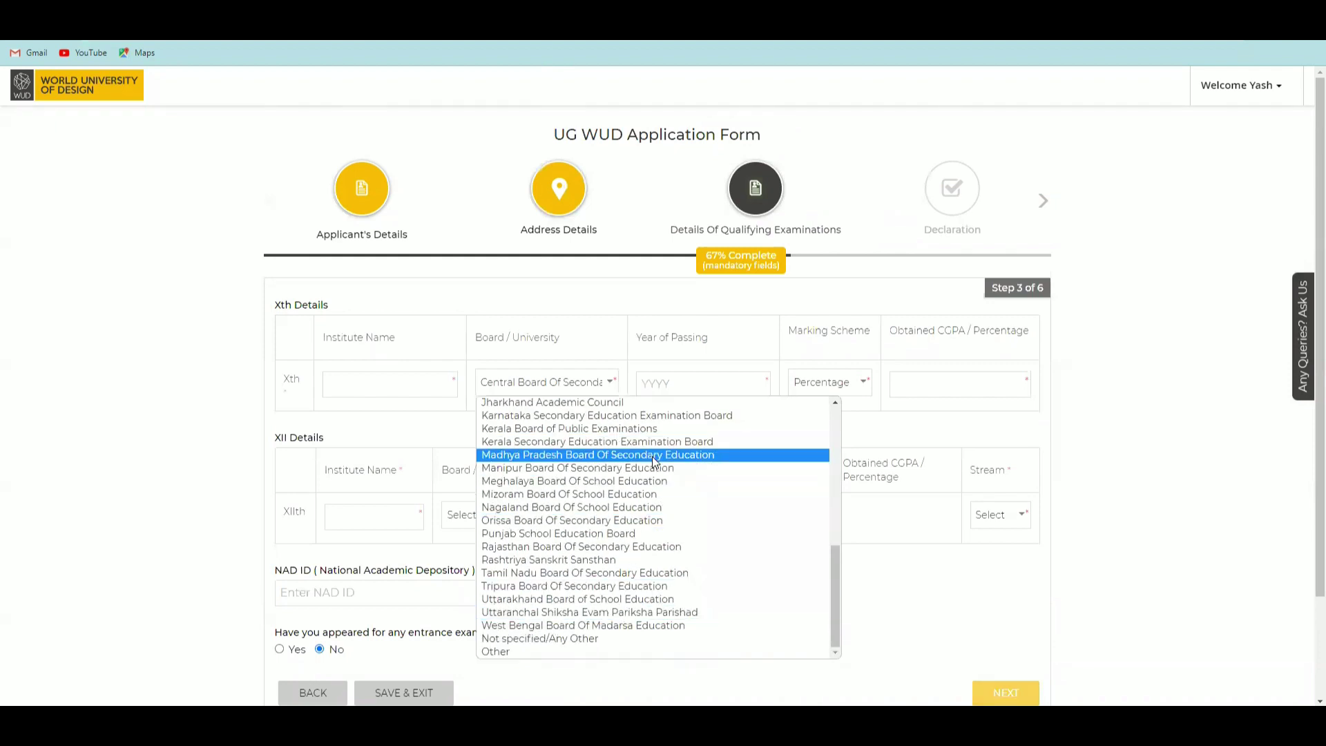
{"action": "left_click", "coordinate": [657, 652]}
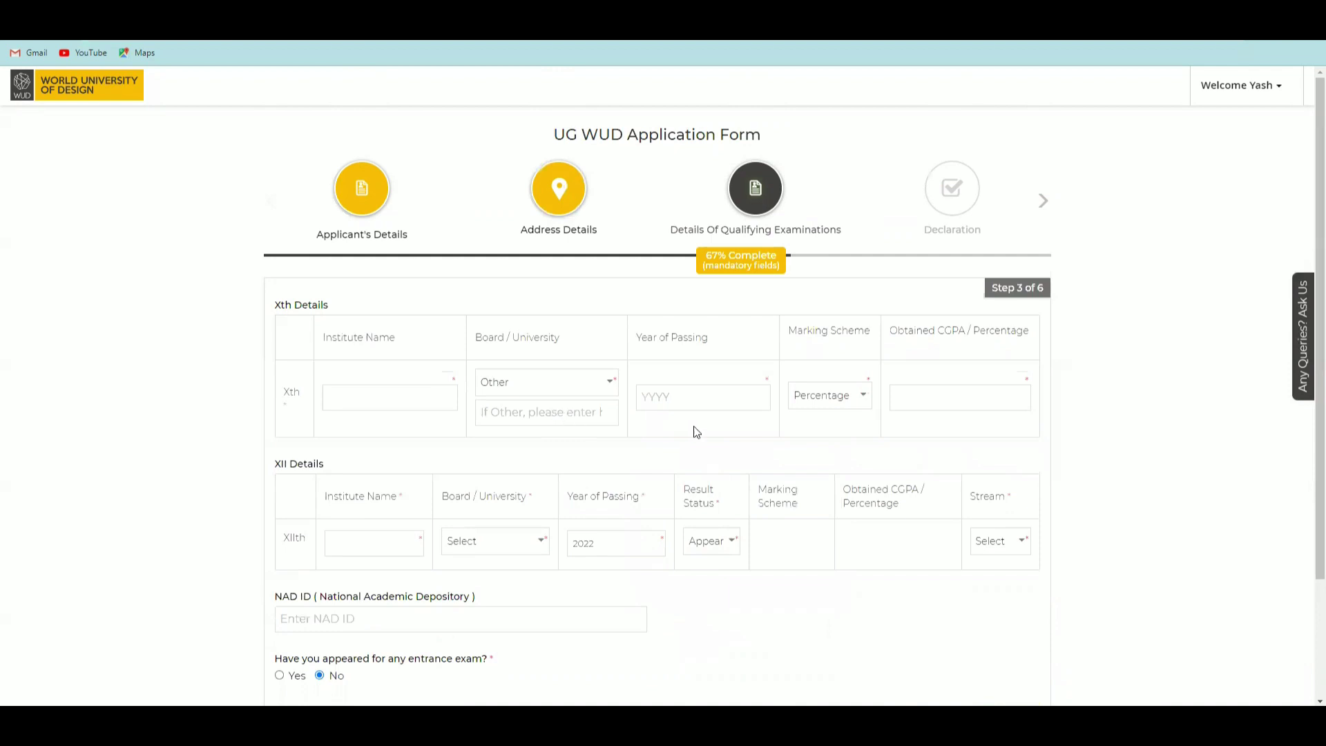
{"action": "left_click", "coordinate": [709, 408]}
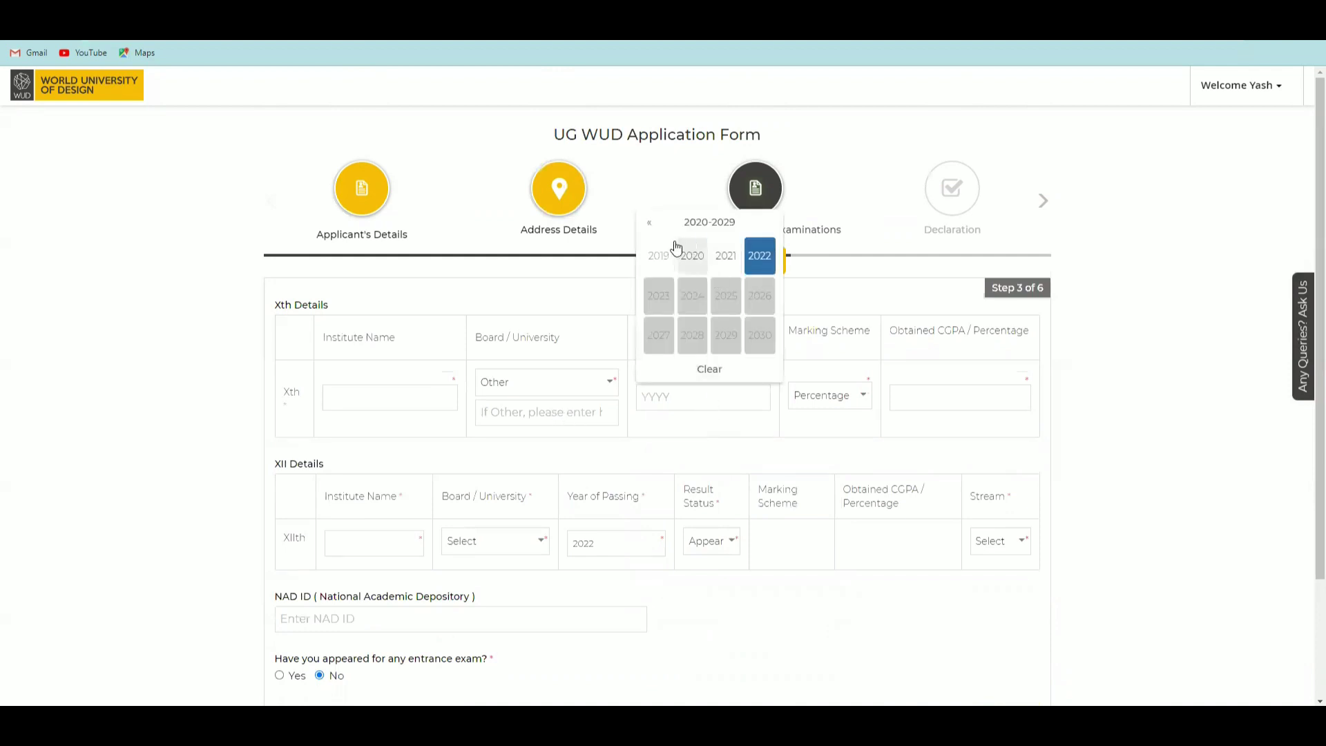
{"action": "left_click", "coordinate": [649, 223]}
{"action": "left_click", "coordinate": [770, 222]}
{"action": "left_click", "coordinate": [705, 420]}
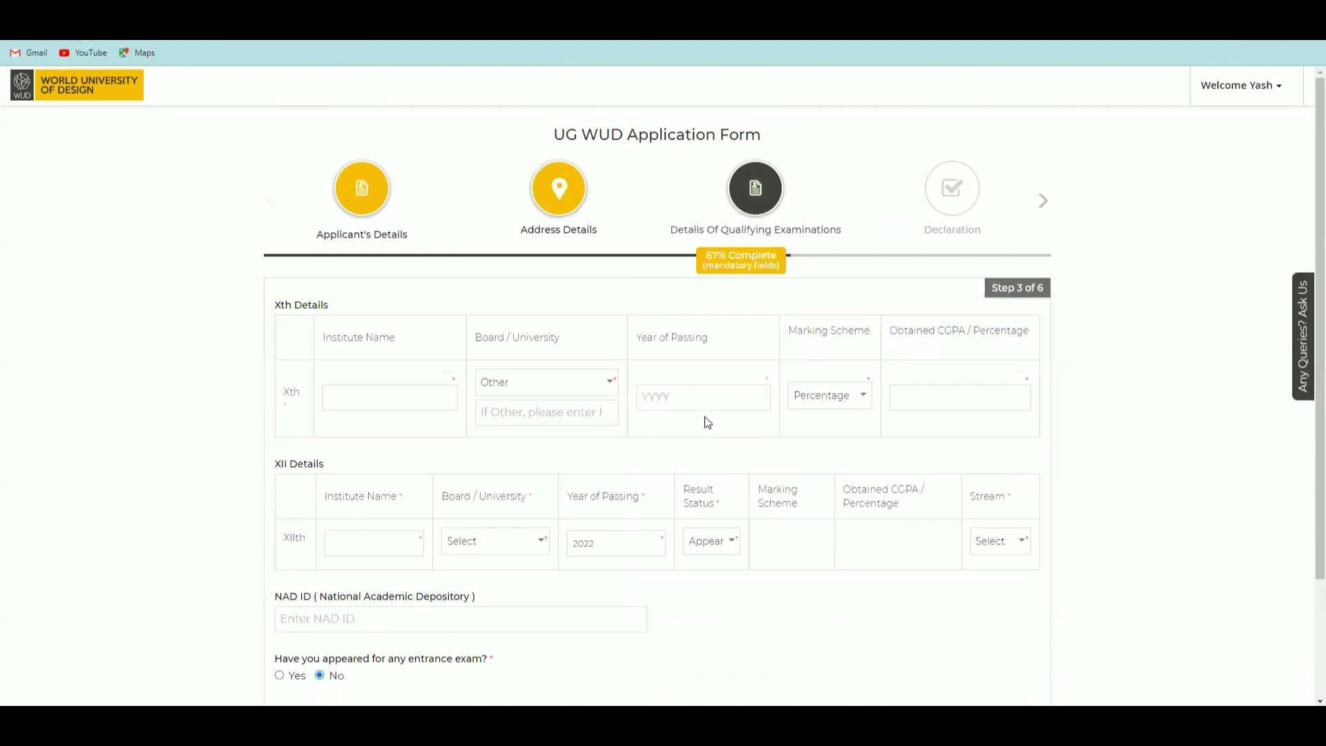
Try the CGPA marking scheme for the Xth examination, then set it back to Percentage
{"action": "left_click", "coordinate": [828, 404]}
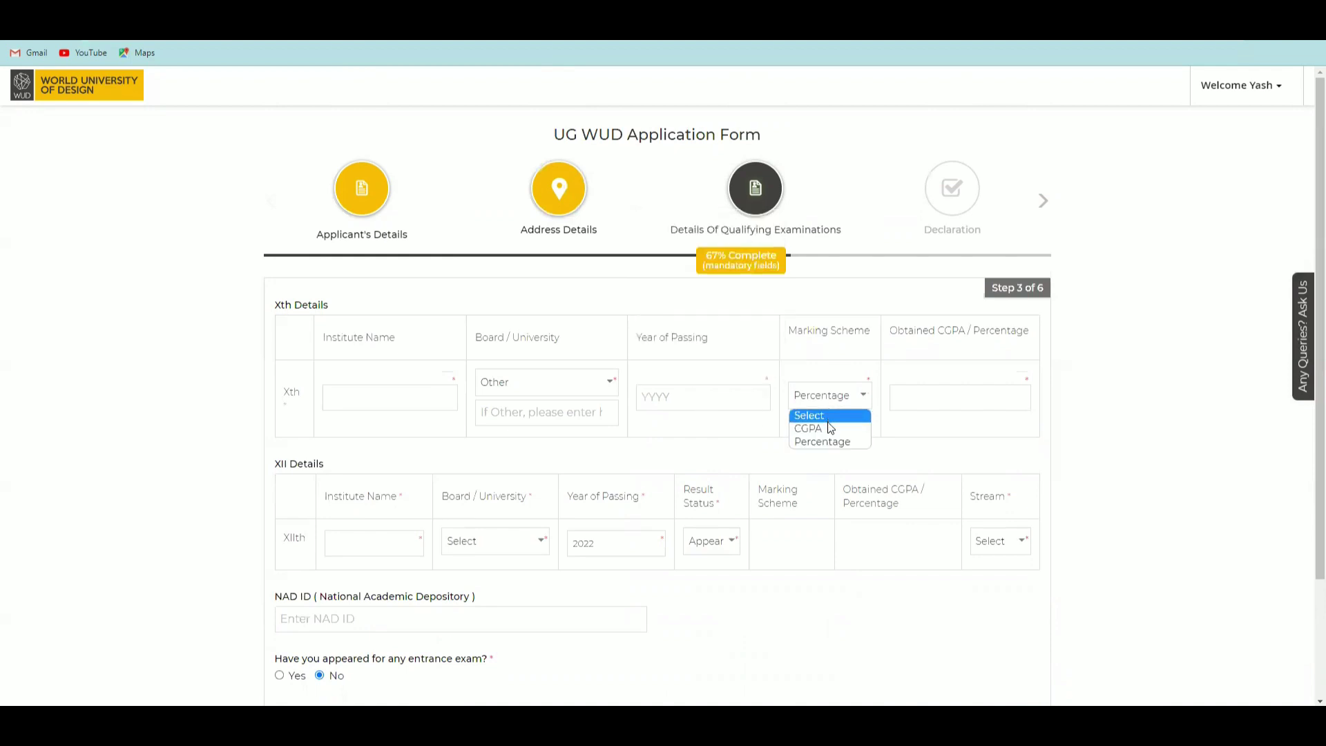
{"action": "left_click", "coordinate": [829, 428]}
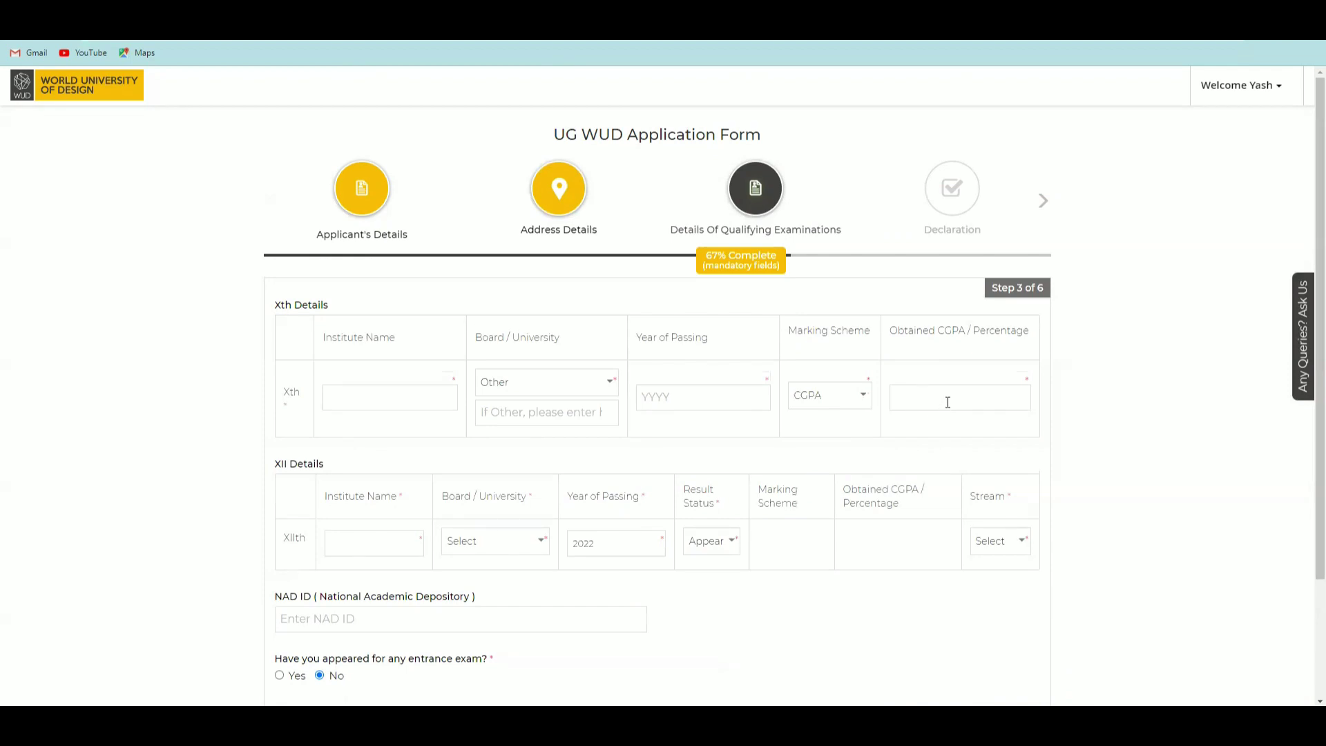
{"action": "left_click", "coordinate": [850, 398]}
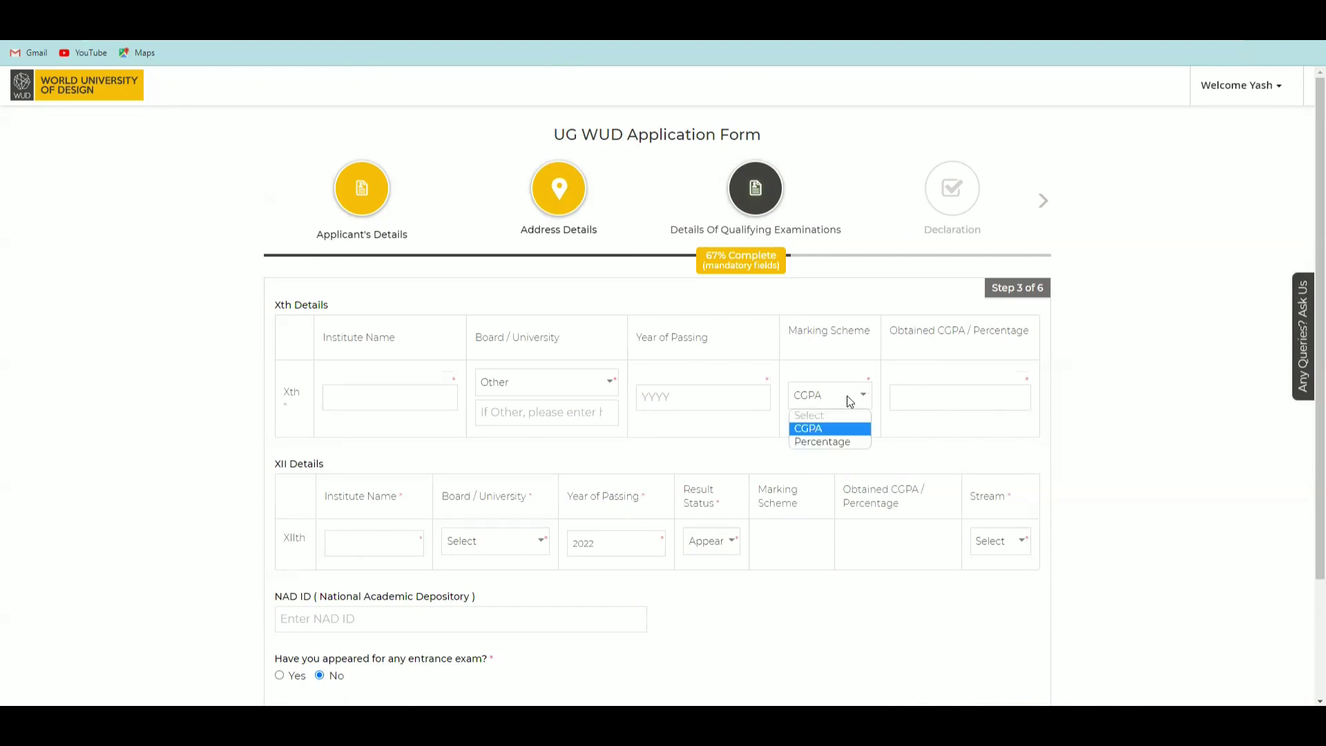
{"action": "left_click", "coordinate": [840, 442]}
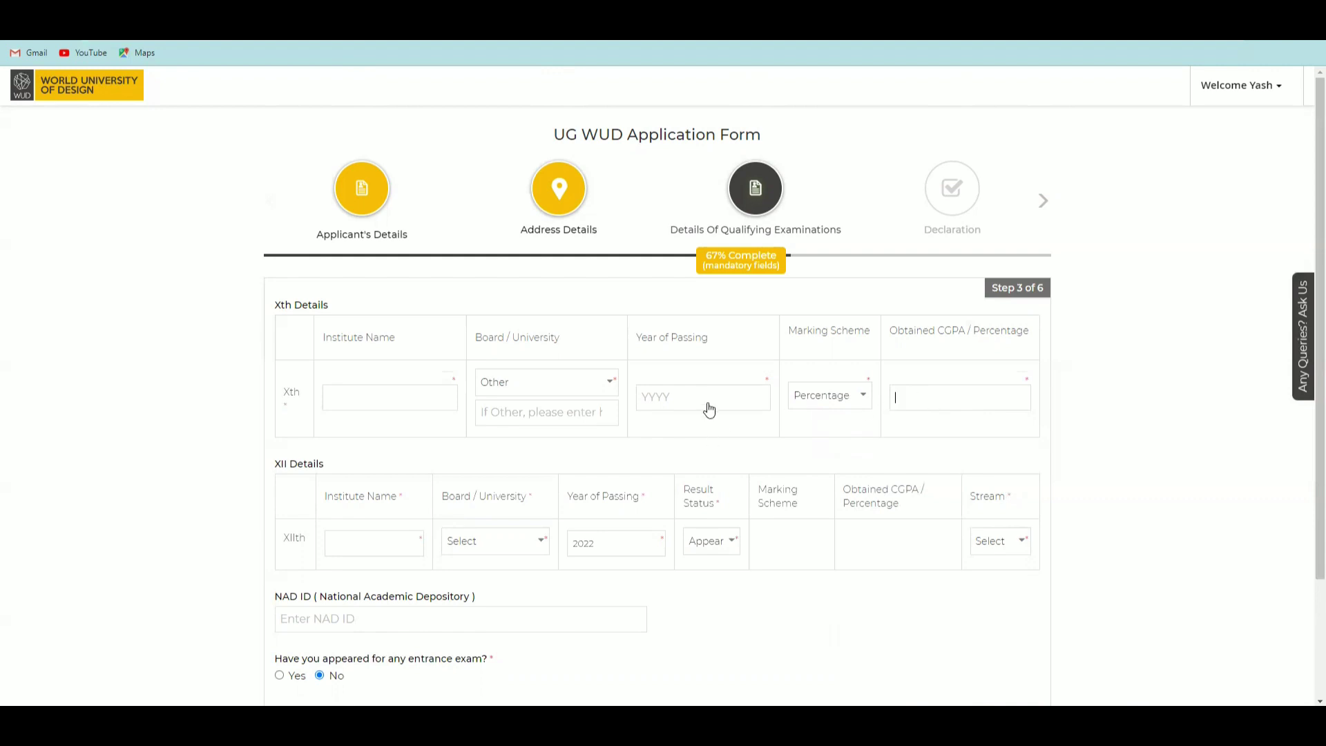
{"action": "scroll", "coordinate": [711, 410], "scroll_direction": "down", "scroll_amount": 2}
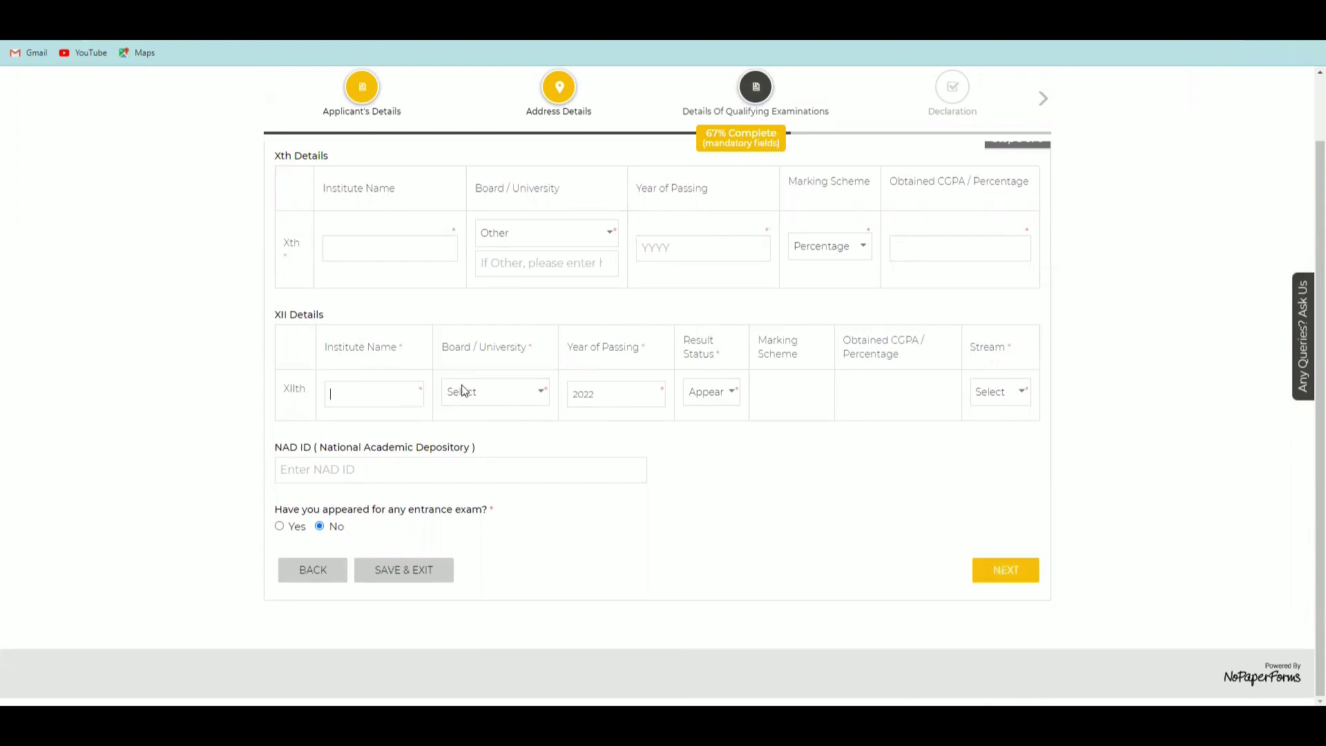
{"action": "left_click", "coordinate": [517, 402]}
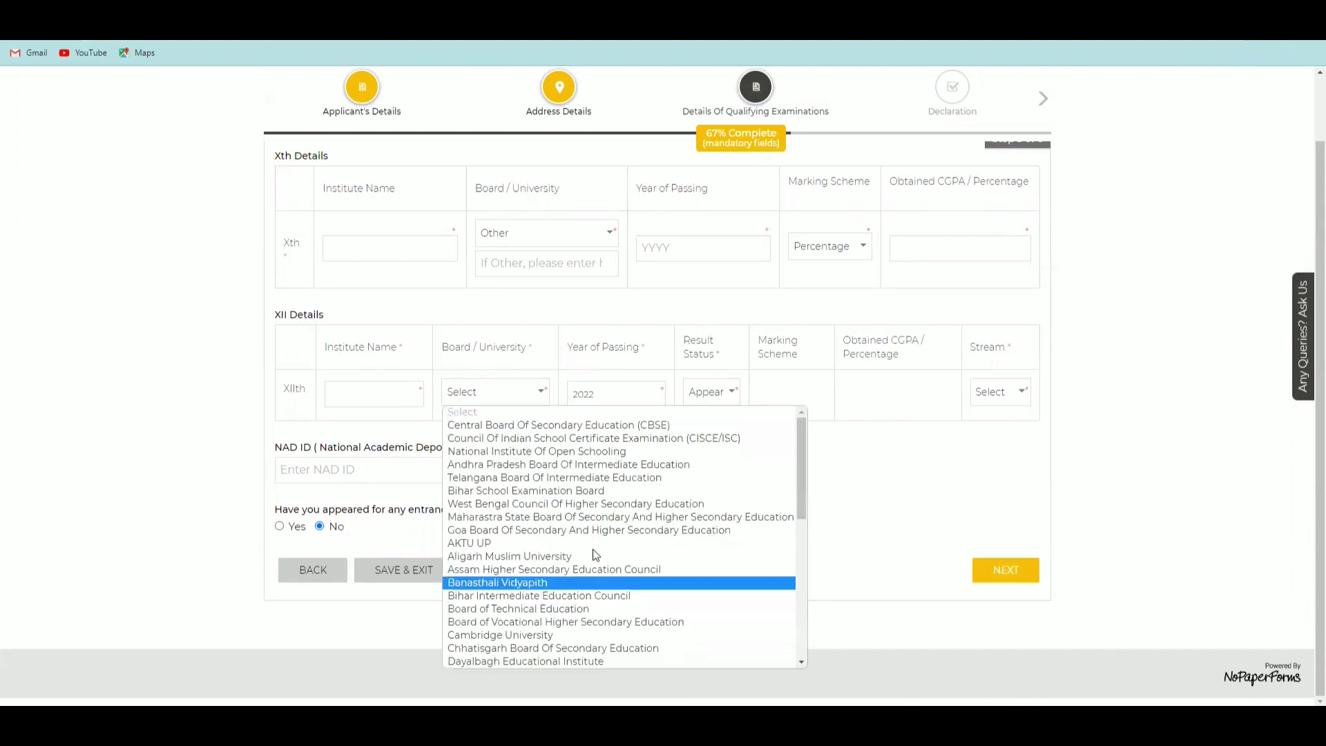
{"action": "left_click", "coordinate": [620, 350]}
{"action": "left_click", "coordinate": [619, 397]}
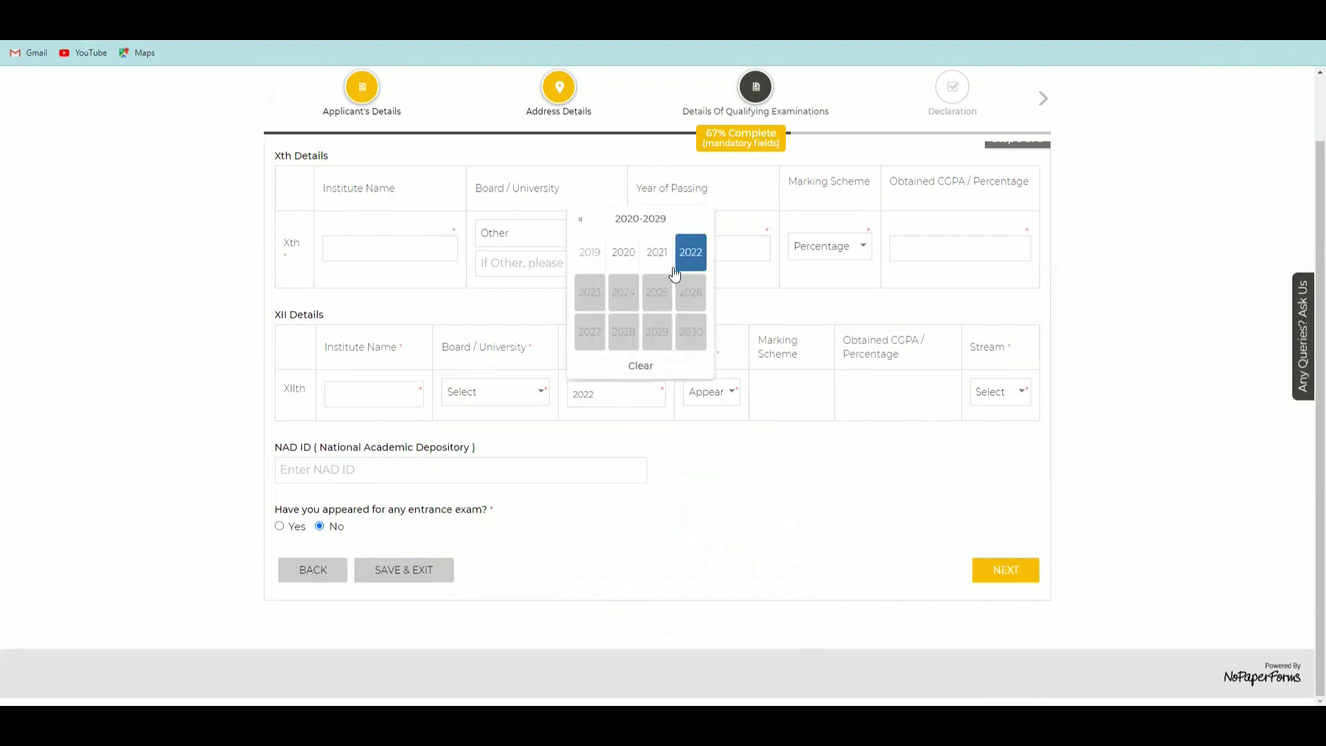
{"action": "left_click", "coordinate": [665, 414]}
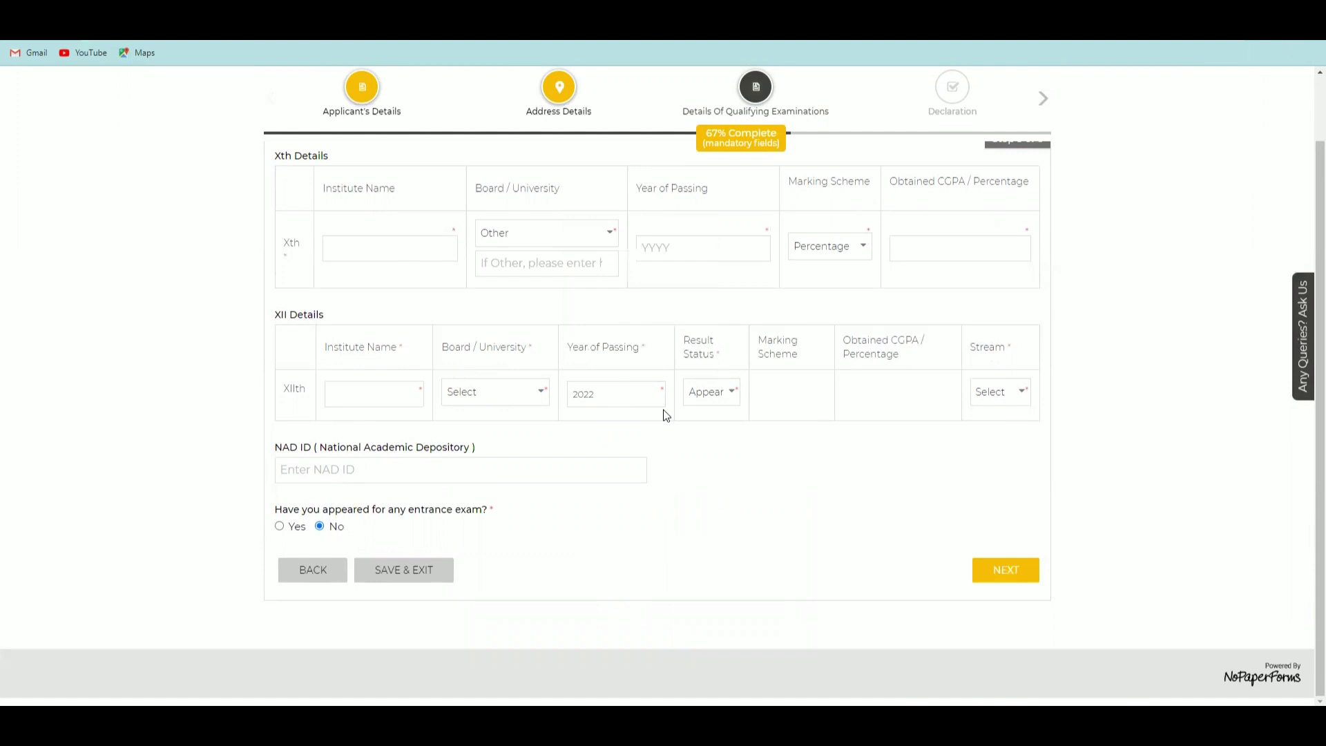
Set the result status to PassOut for the XIIth examination in XII Details
{"action": "left_click", "coordinate": [701, 402]}
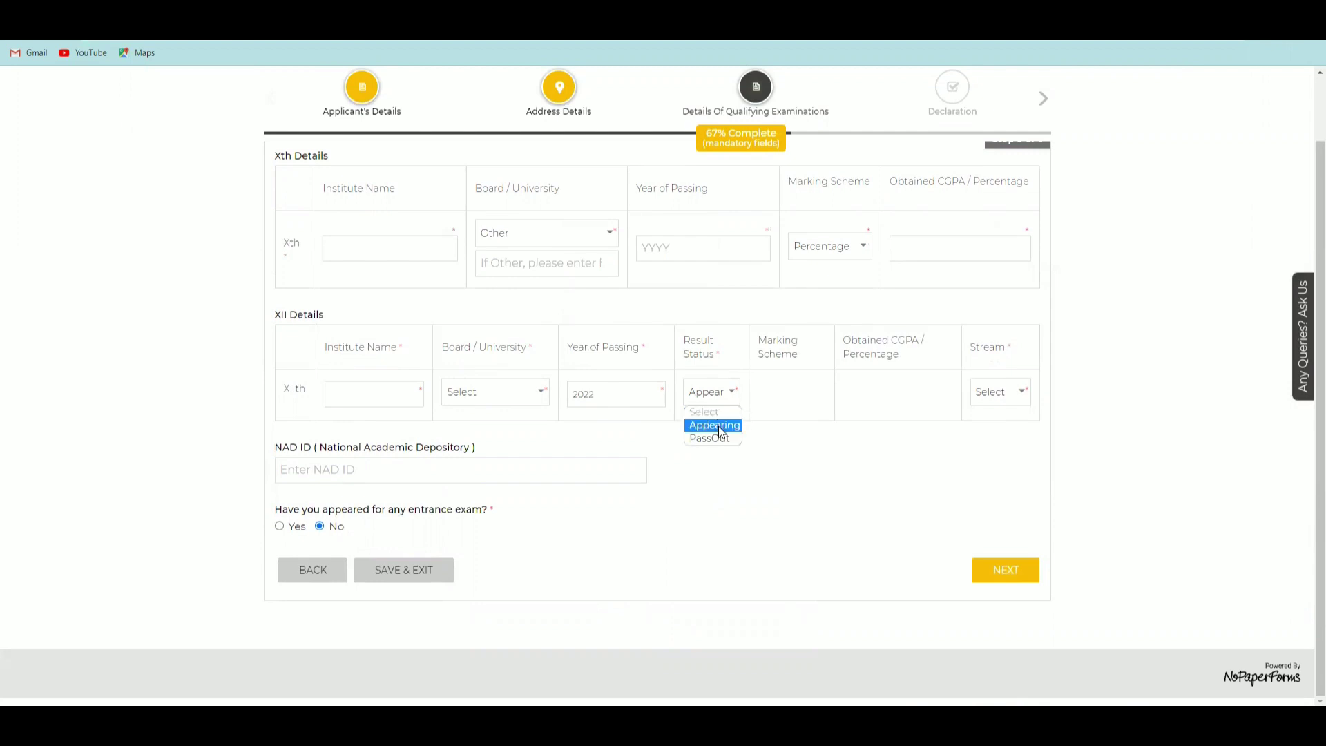
{"action": "left_click", "coordinate": [718, 426]}
{"action": "left_click", "coordinate": [725, 401]}
{"action": "left_click", "coordinate": [721, 426]}
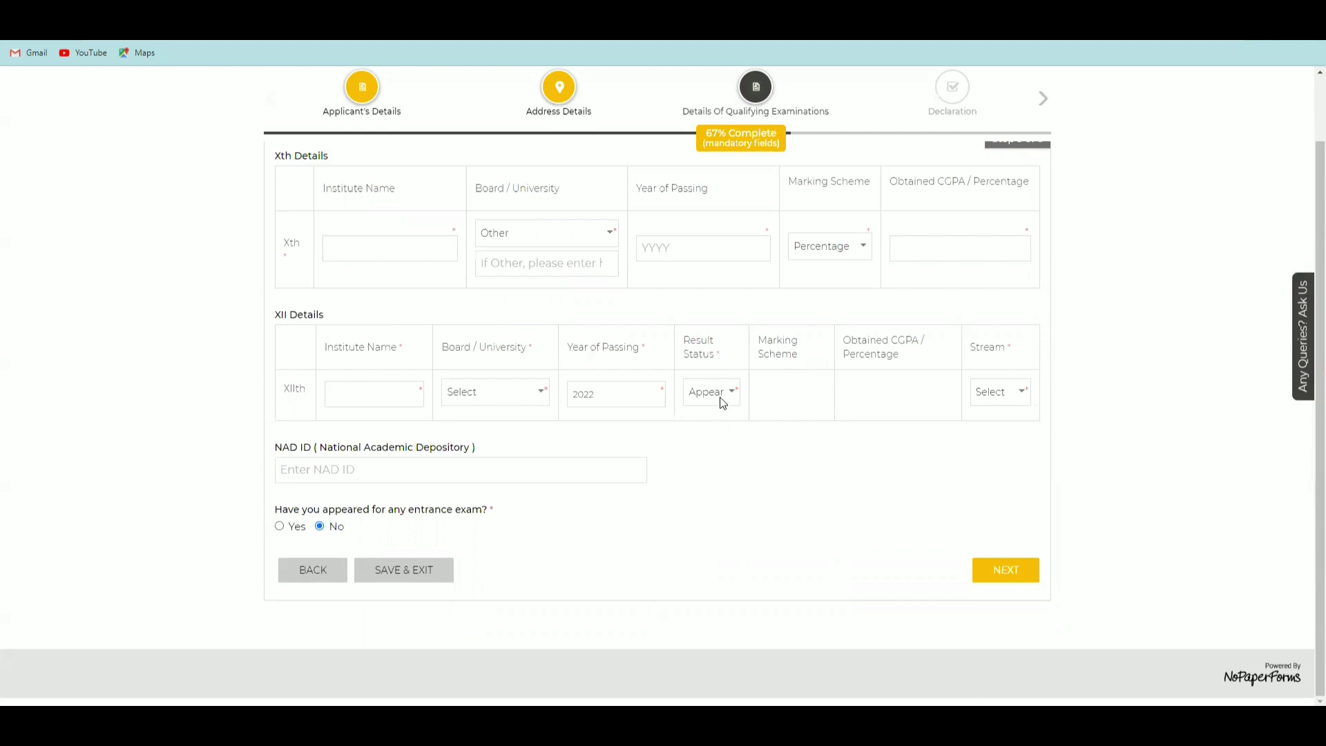
{"action": "left_click", "coordinate": [721, 426]}
{"action": "left_click", "coordinate": [716, 437]}
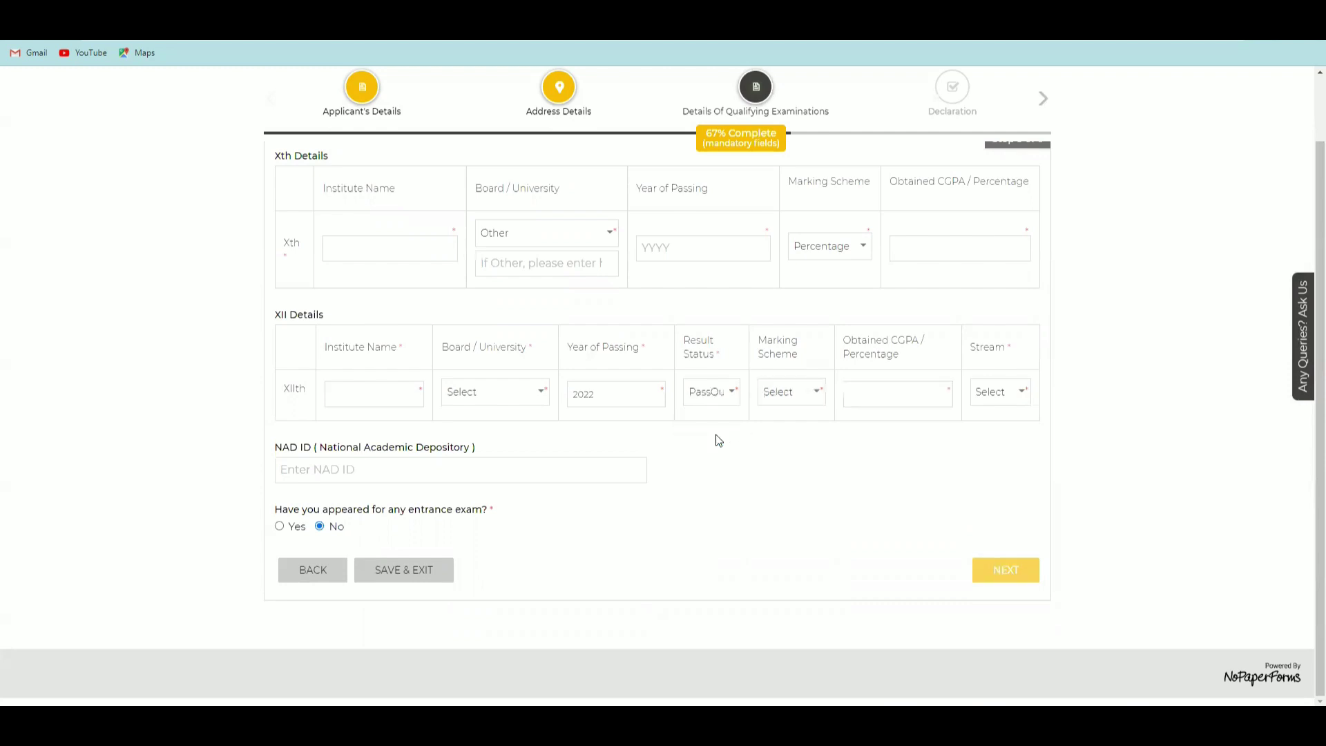
Set the marking scheme to Percentage for the XIIth examination
{"action": "left_click", "coordinate": [945, 398]}
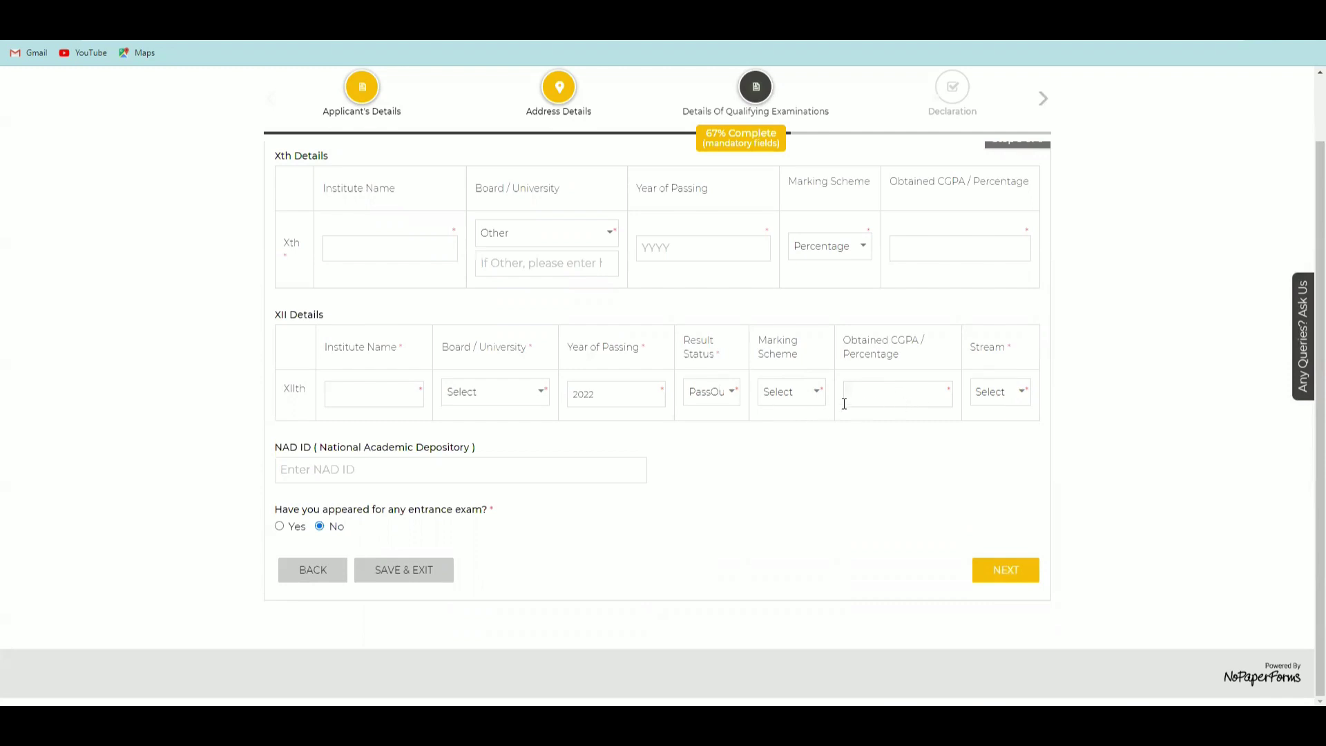
{"action": "left_click", "coordinate": [794, 391]}
{"action": "left_click", "coordinate": [856, 389]}
{"action": "left_click", "coordinate": [801, 397]}
{"action": "left_click", "coordinate": [780, 441]}
Set the XIIth result status to Appearing and the stream to Other in XII Details
{"action": "left_click", "coordinate": [728, 392]}
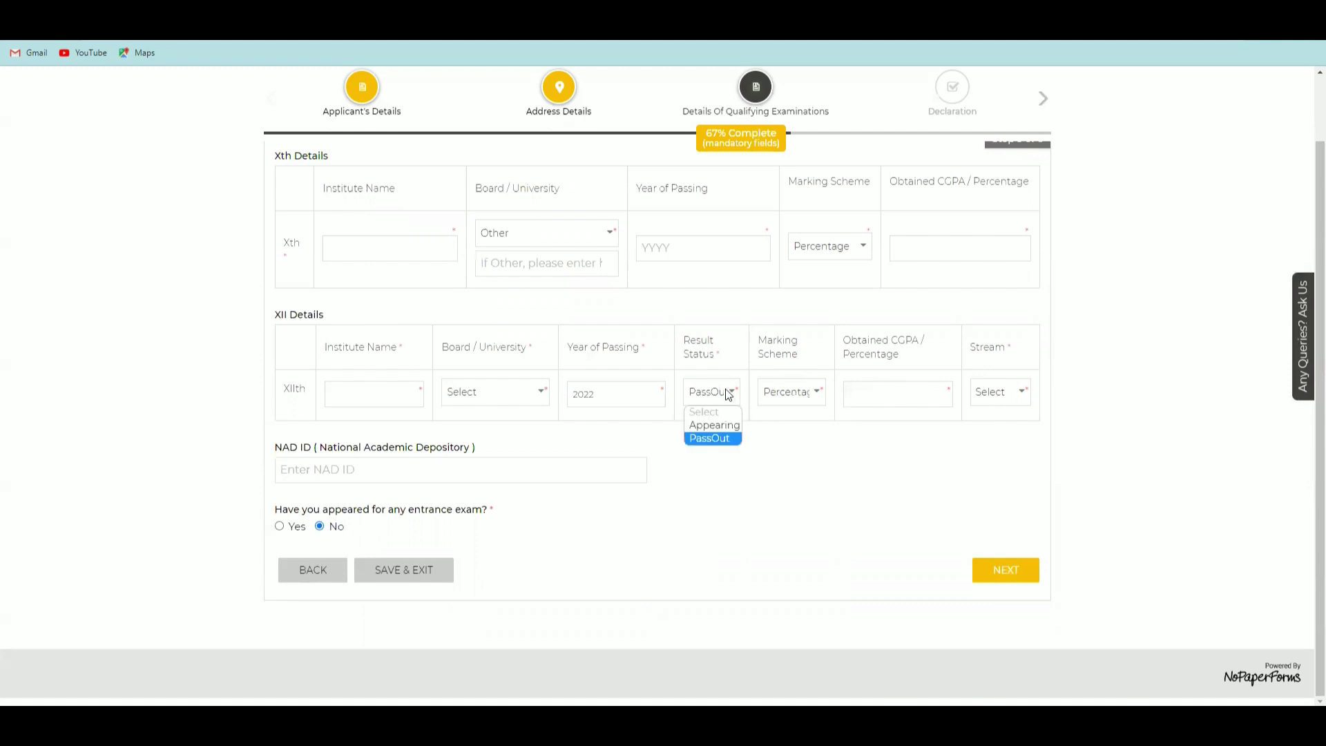
{"action": "left_click", "coordinate": [726, 425]}
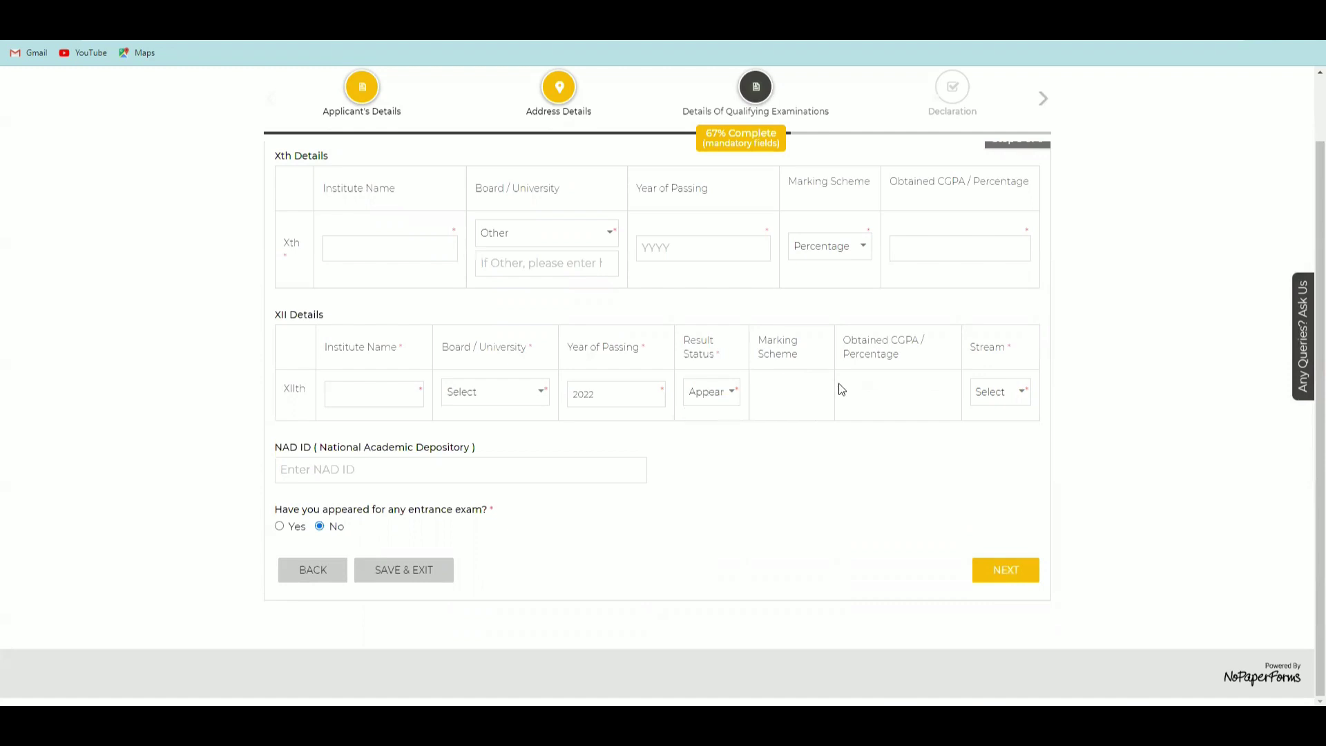
{"action": "left_click", "coordinate": [1007, 398]}
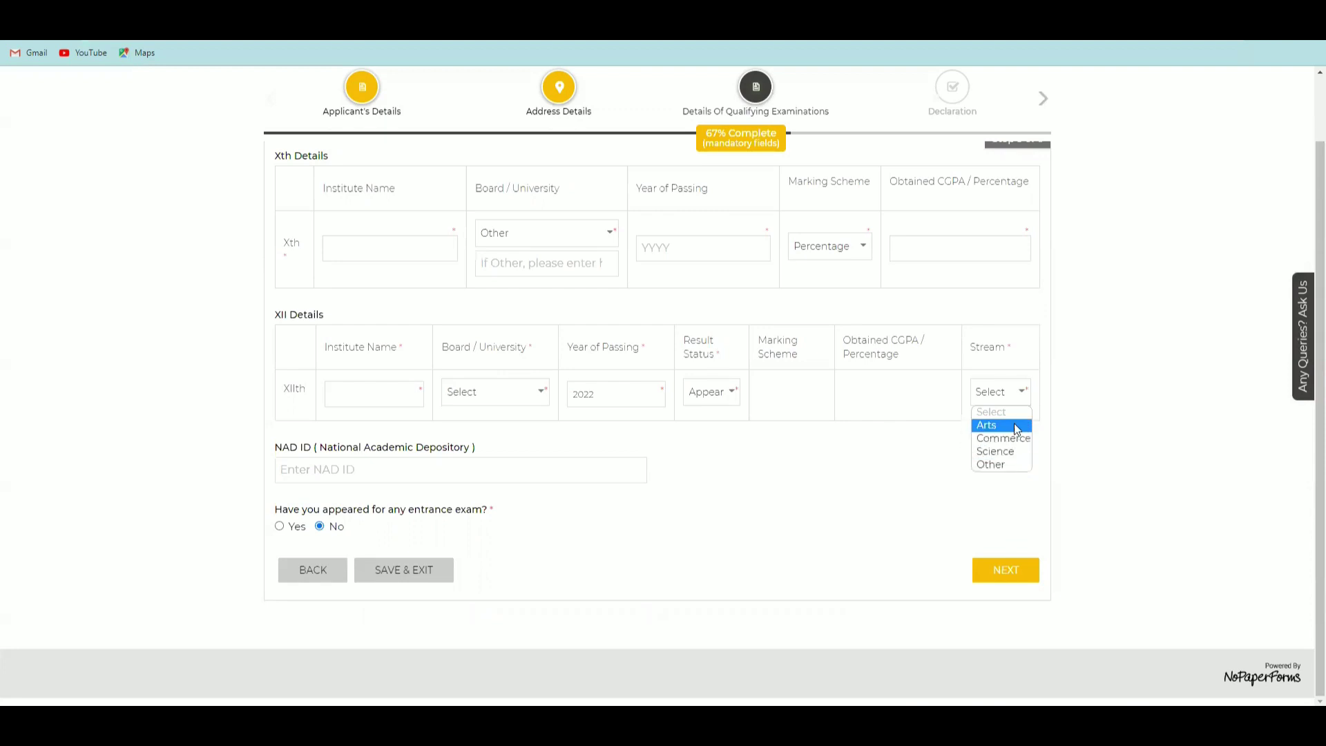
{"action": "left_click", "coordinate": [991, 464]}
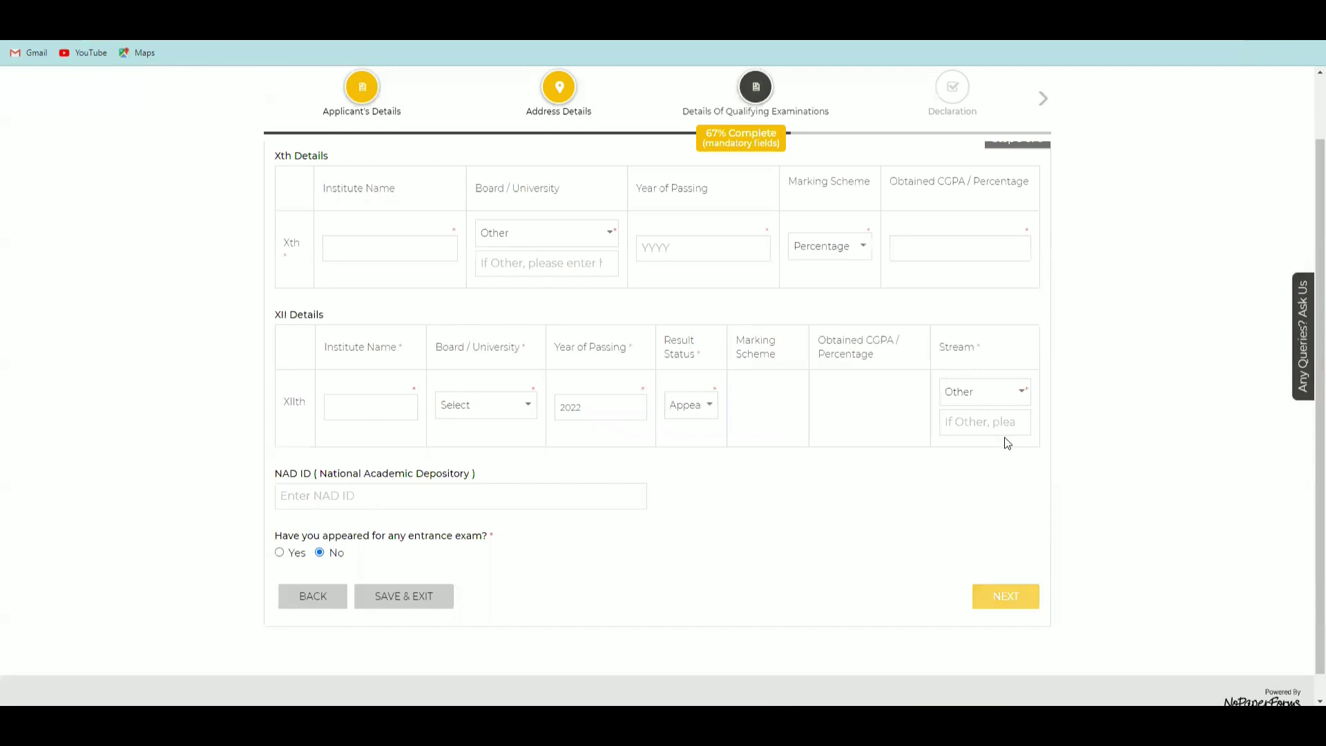
Answer Yes to having appeared for an entrance exam and examine the Entrance Exam Details fields
{"action": "scroll", "coordinate": [289, 462], "scroll_direction": "down", "scroll_amount": 1}
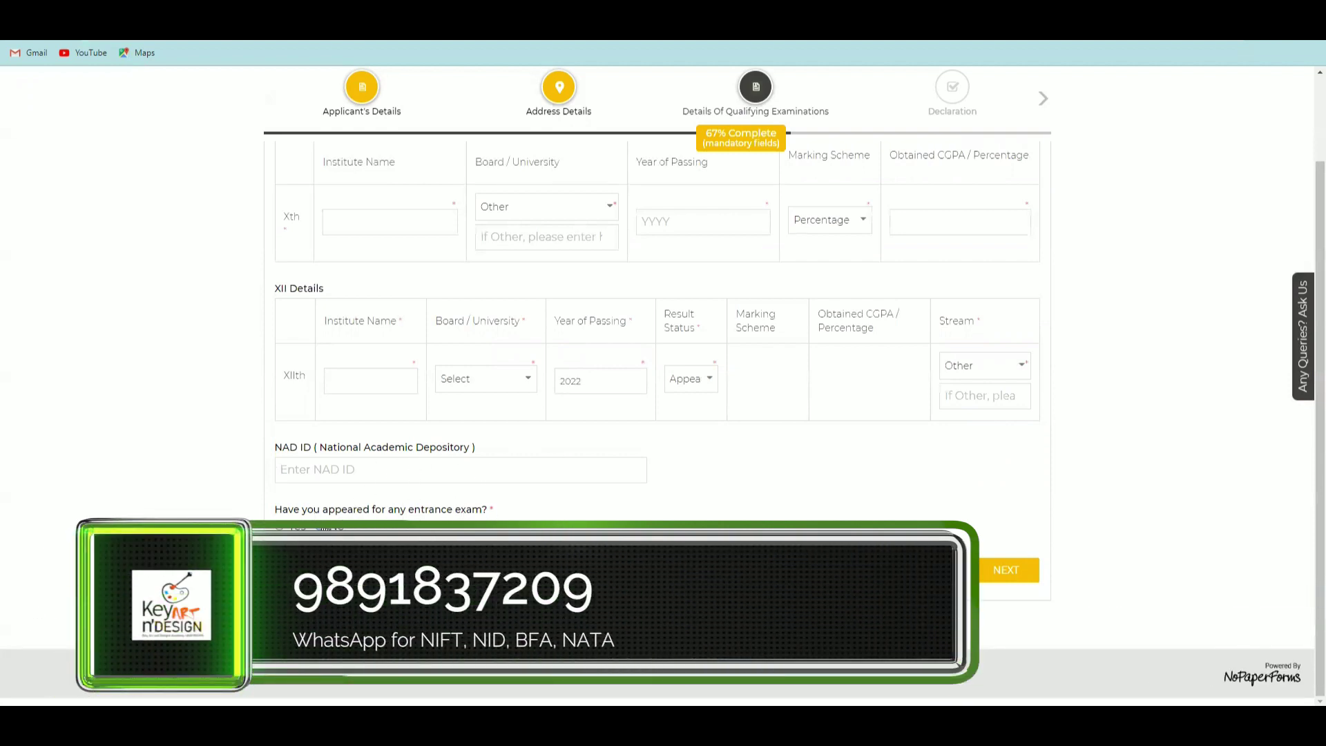
{"action": "left_click", "coordinate": [279, 527]}
{"action": "scroll", "coordinate": [388, 521], "scroll_direction": "down", "scroll_amount": 5}
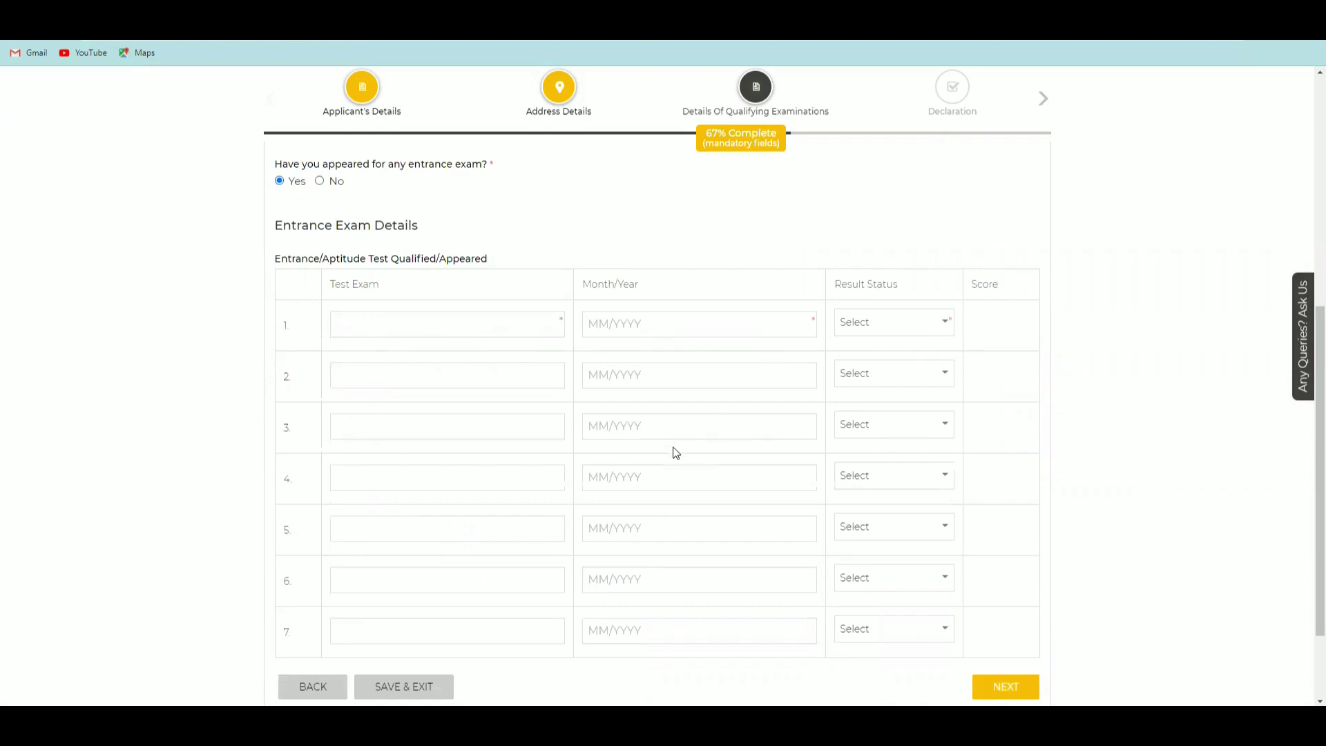
{"action": "left_click", "coordinate": [437, 325]}
{"action": "left_click", "coordinate": [712, 334]}
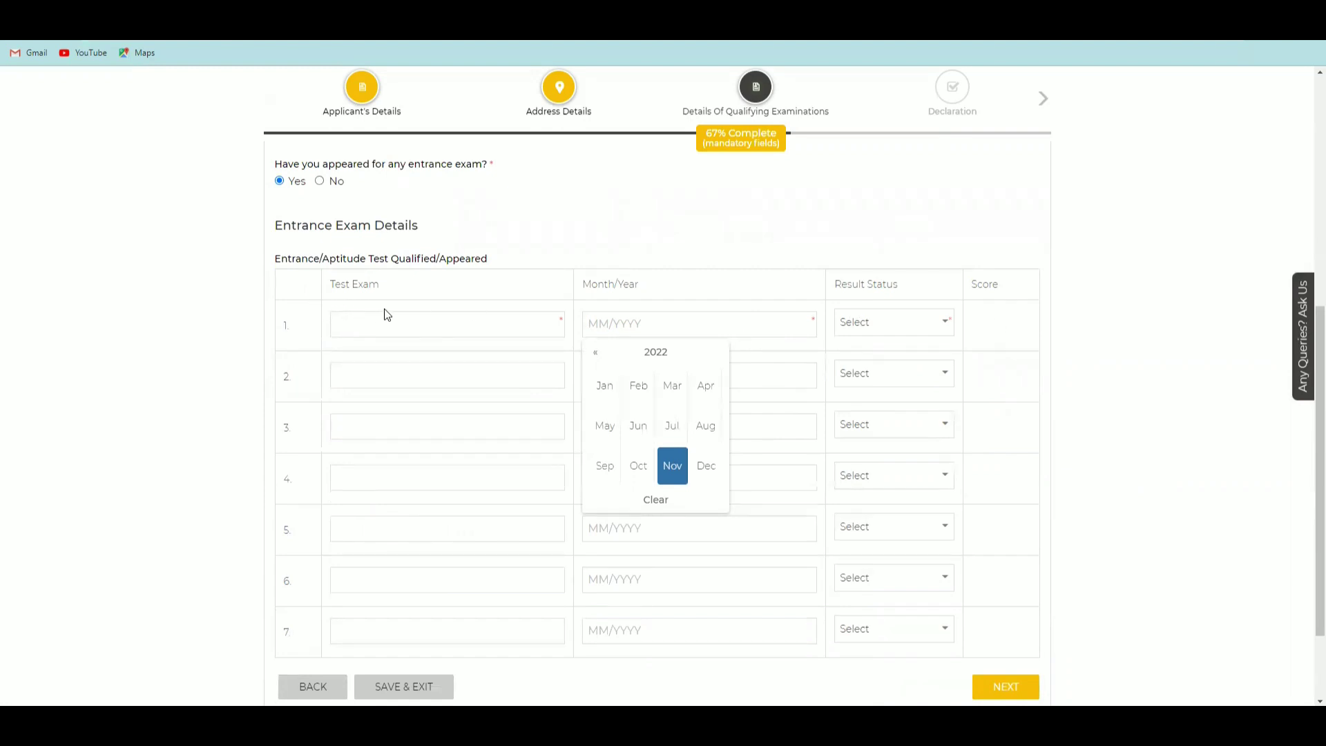
{"action": "left_click", "coordinate": [482, 367]}
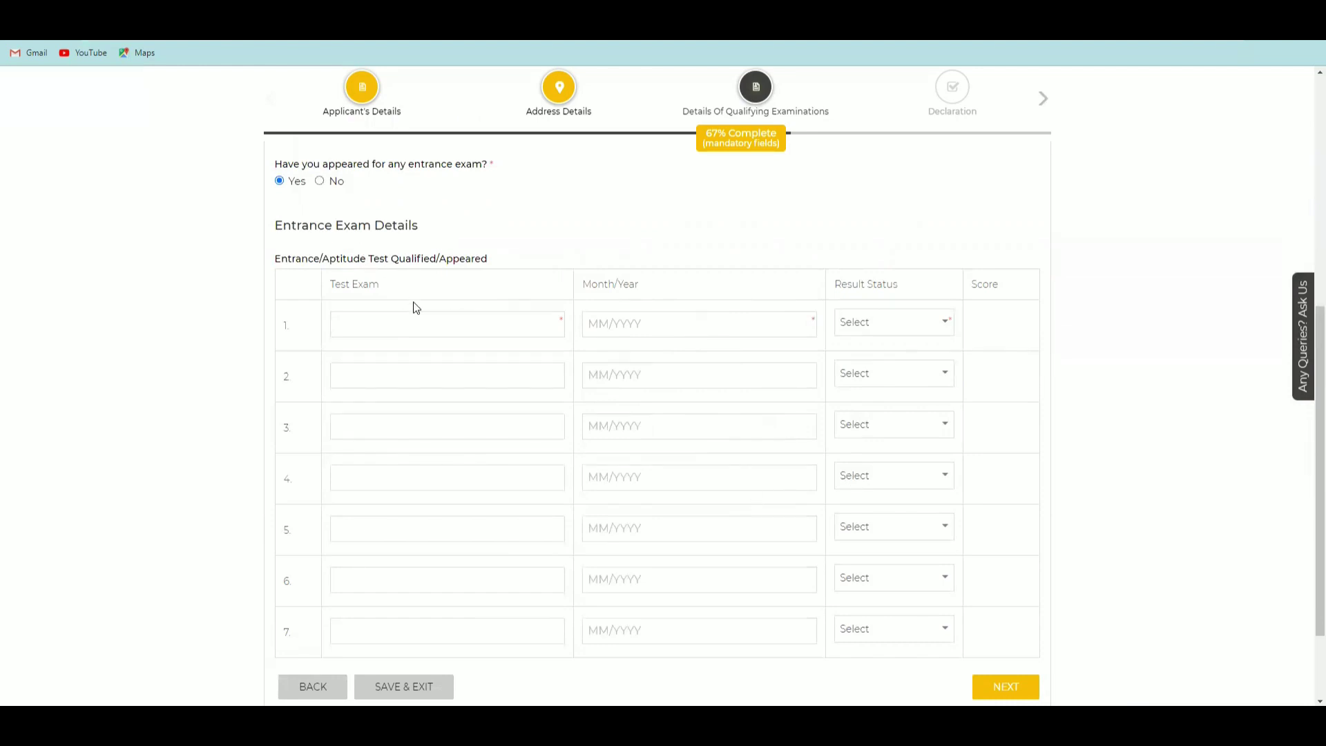
Answer No to having appeared for any entrance exam and proceed to the Declaration stage
{"action": "scroll", "coordinate": [414, 306], "scroll_direction": "up", "scroll_amount": 1}
{"action": "left_click", "coordinate": [320, 250]}
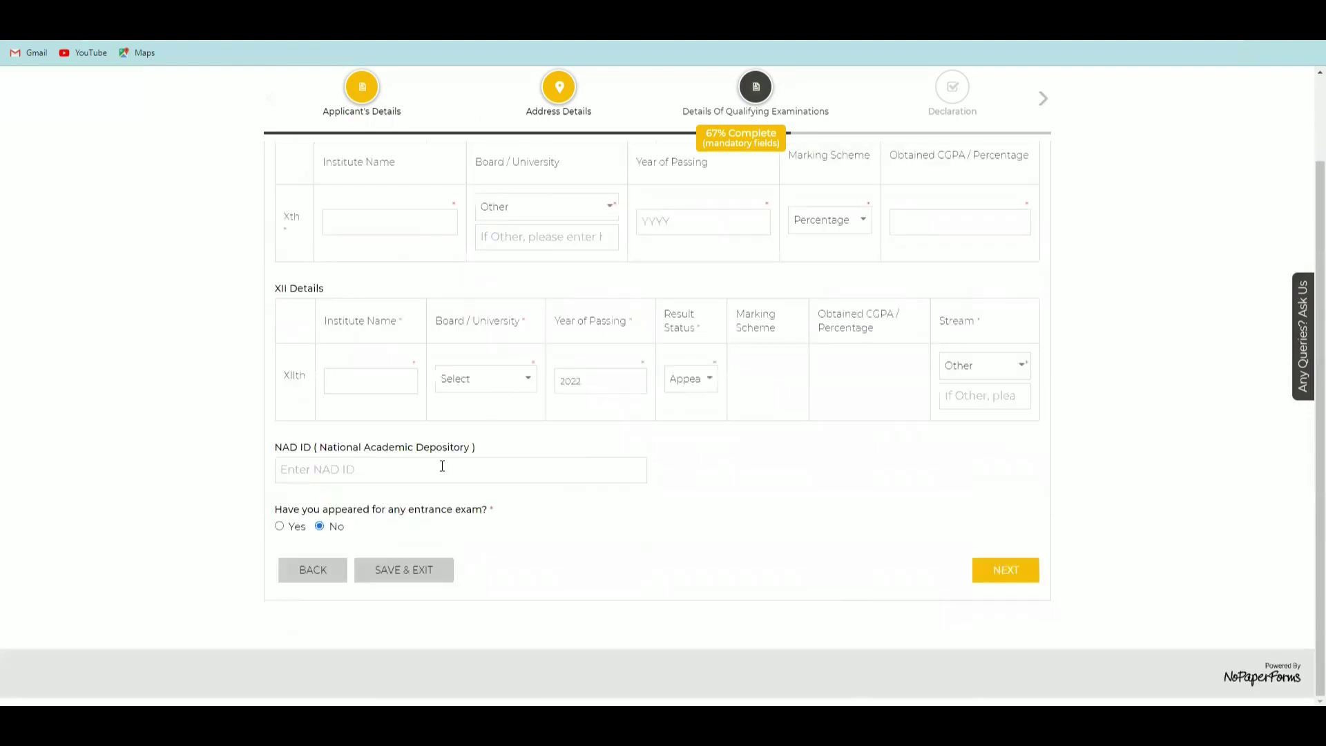
{"action": "scroll", "coordinate": [335, 269], "scroll_direction": "up", "scroll_amount": 3}
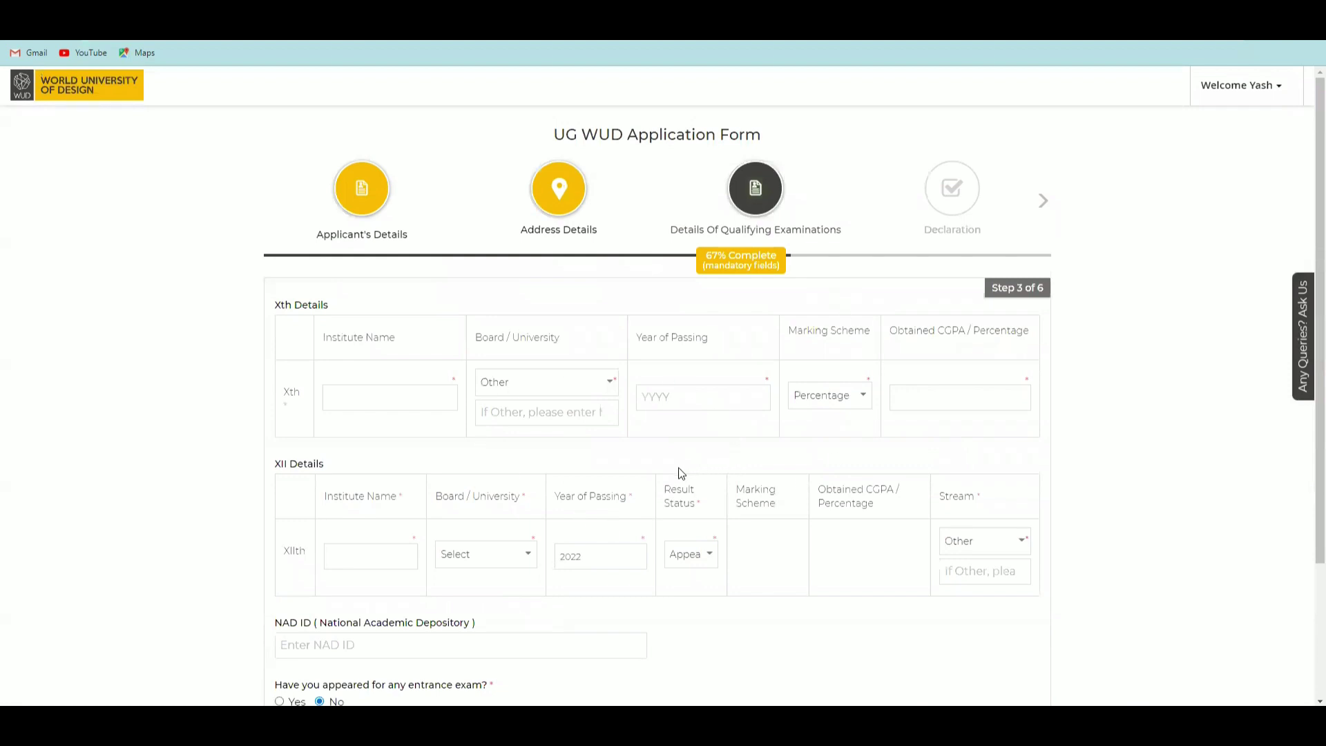
{"action": "scroll", "coordinate": [663, 468], "scroll_direction": "down", "scroll_amount": 3}
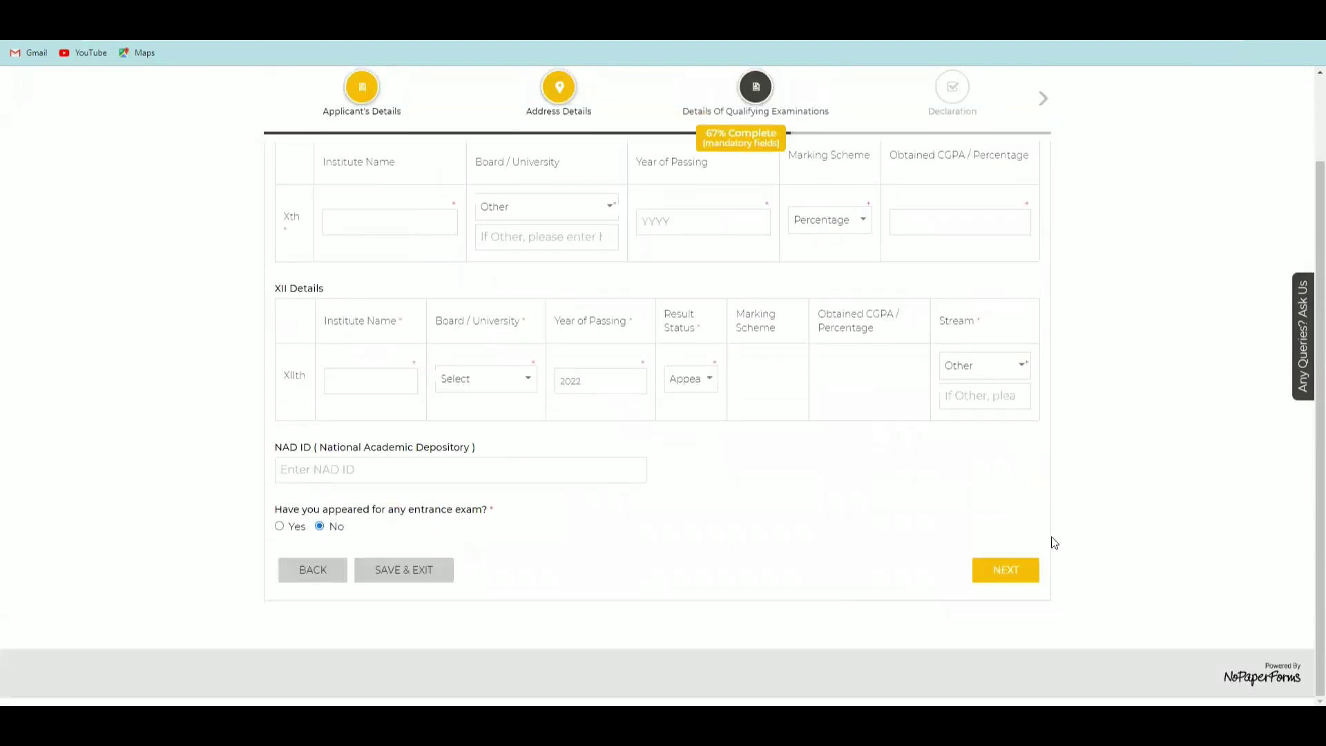
{"action": "left_click", "coordinate": [1007, 577]}
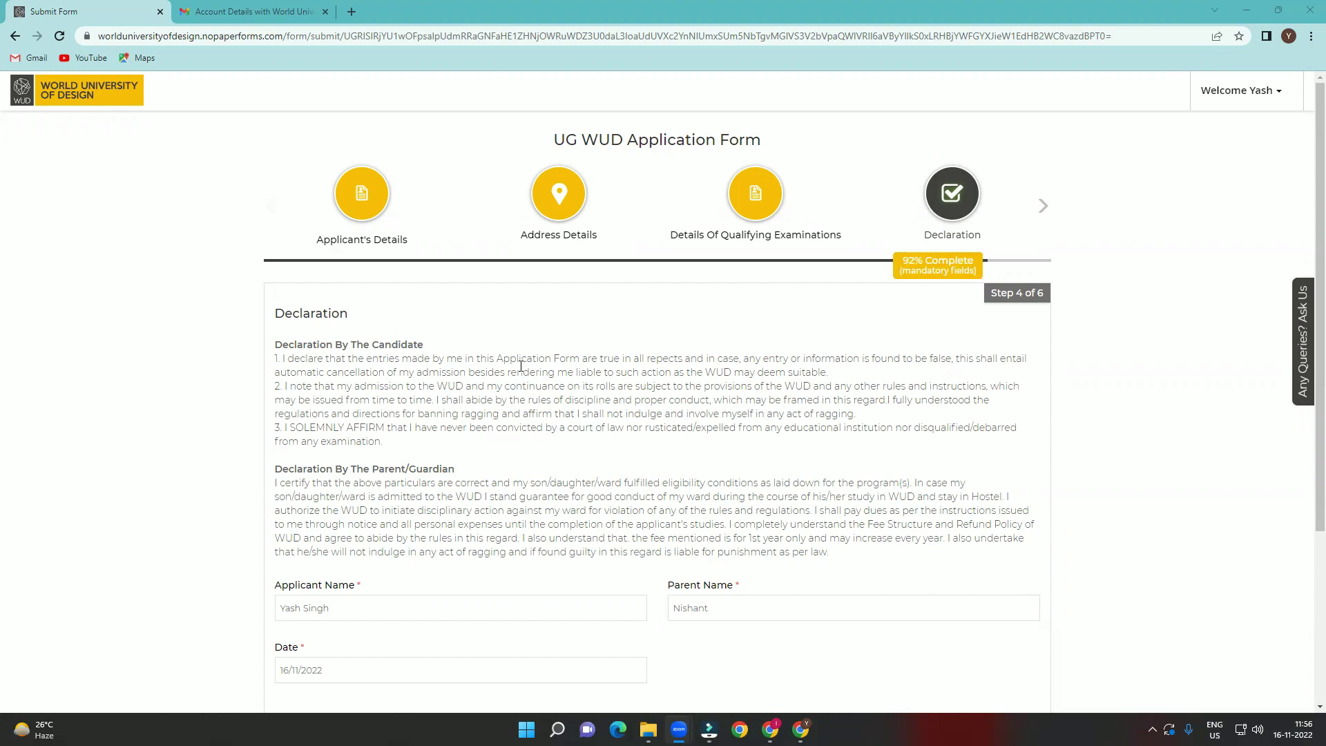
Review the candidate and parent declarations with their name and date fields, and agree to the declaration
{"action": "left_click_drag", "start_coordinate": [295, 468], "coordinate": [490, 458]}
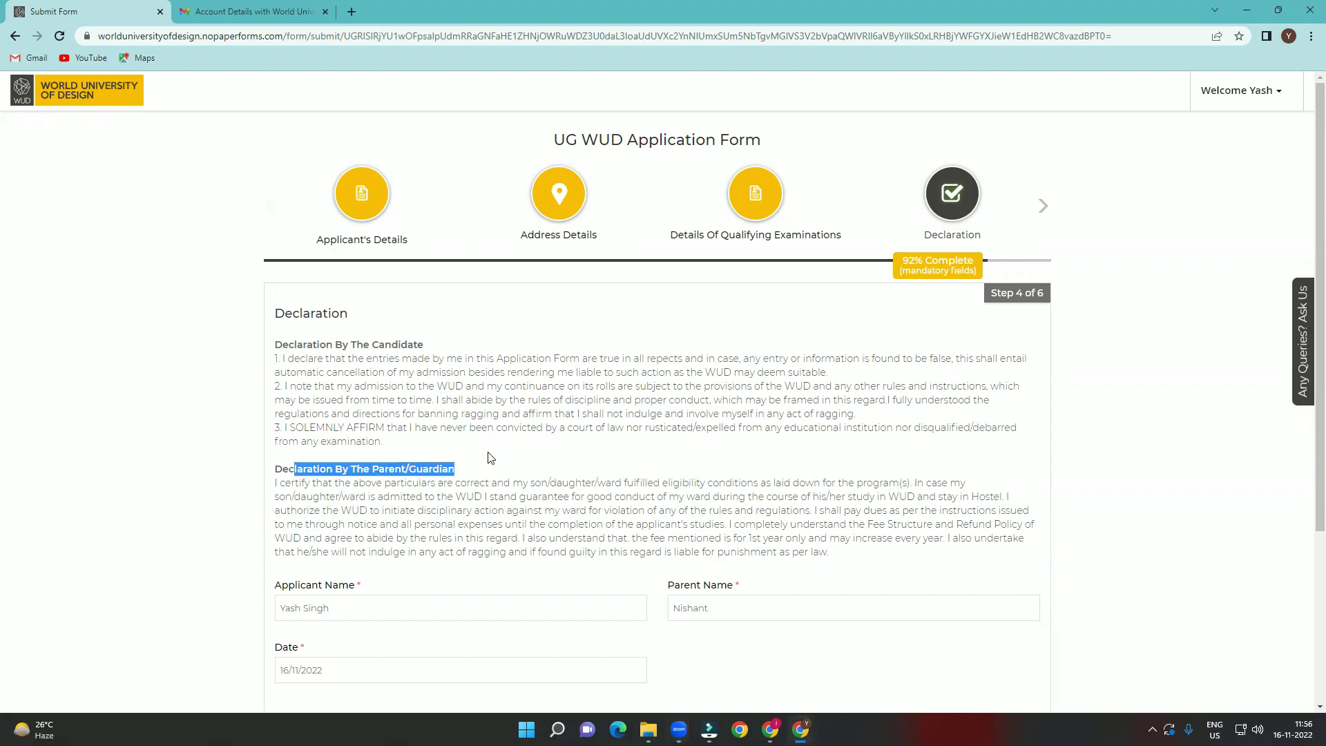
{"action": "left_click", "coordinate": [348, 357]}
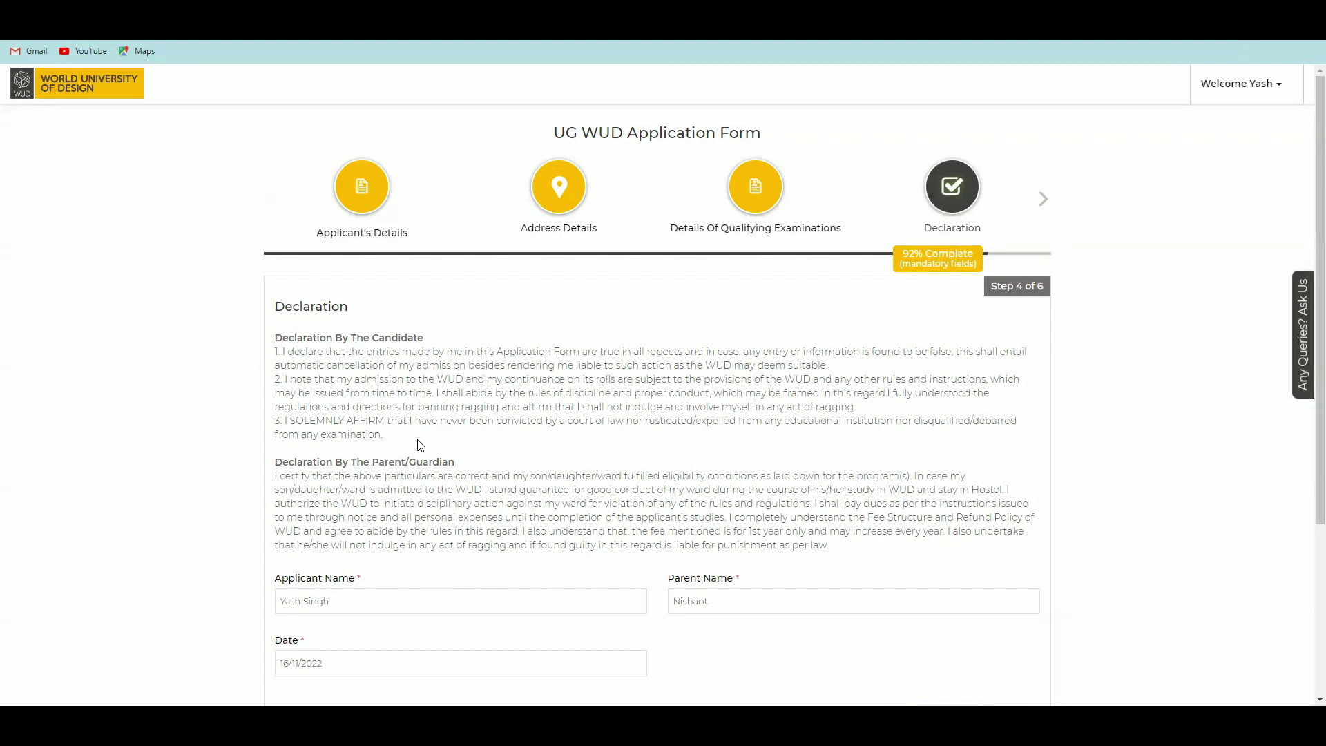
{"action": "scroll", "coordinate": [420, 445], "scroll_direction": "down", "scroll_amount": 1}
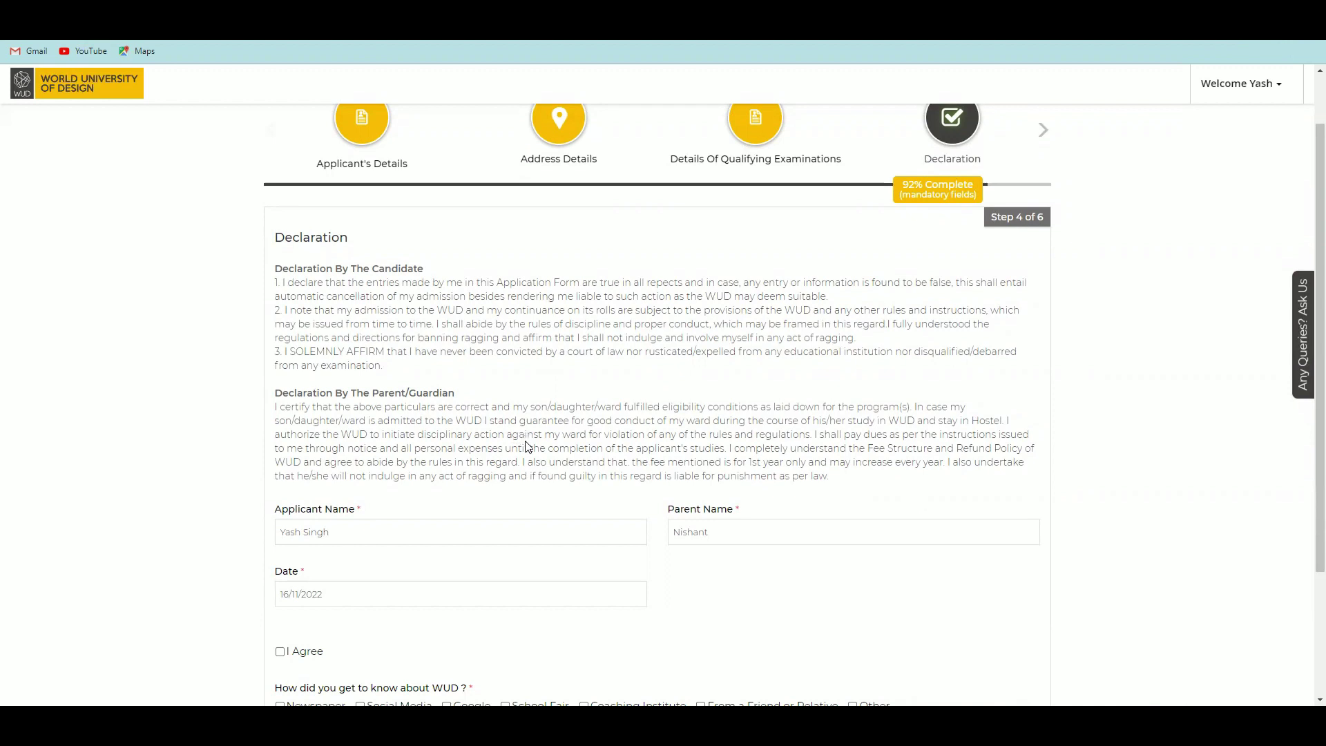
{"action": "scroll", "coordinate": [526, 445], "scroll_direction": "down", "scroll_amount": 3}
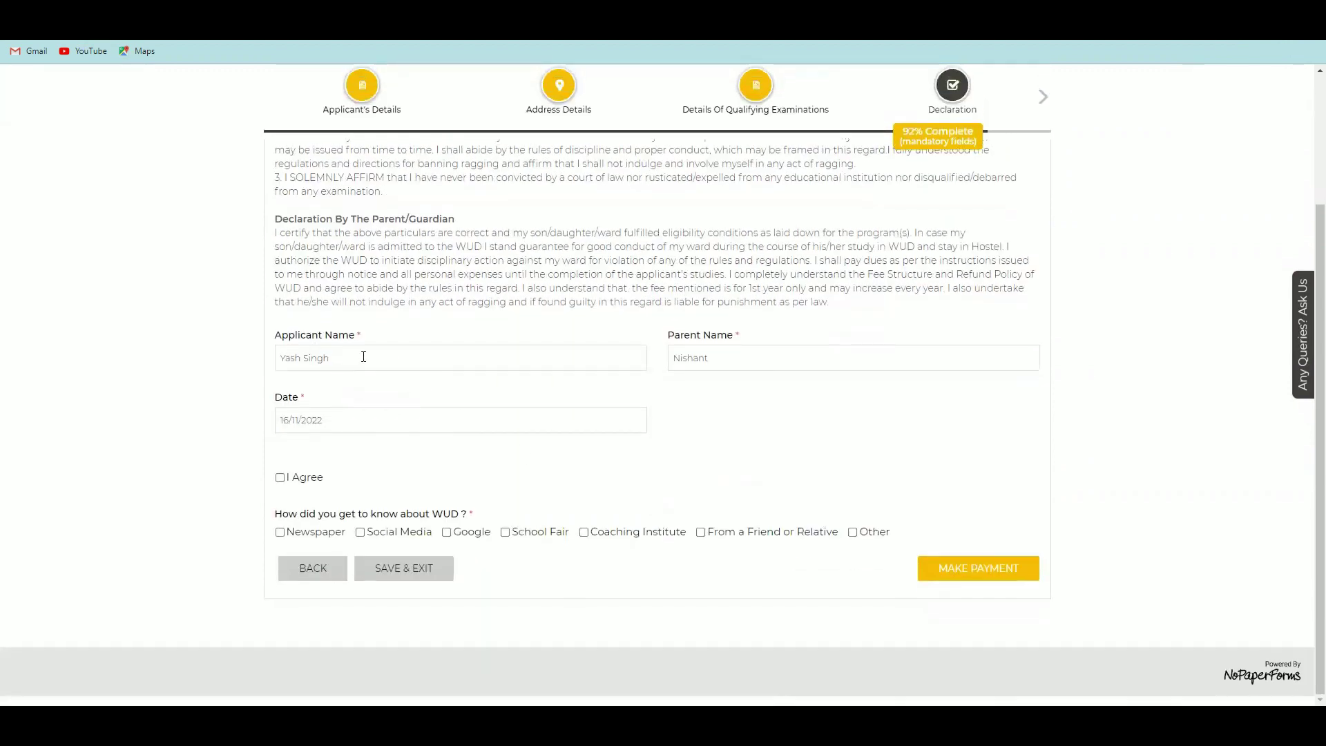
{"action": "left_click", "coordinate": [371, 417]}
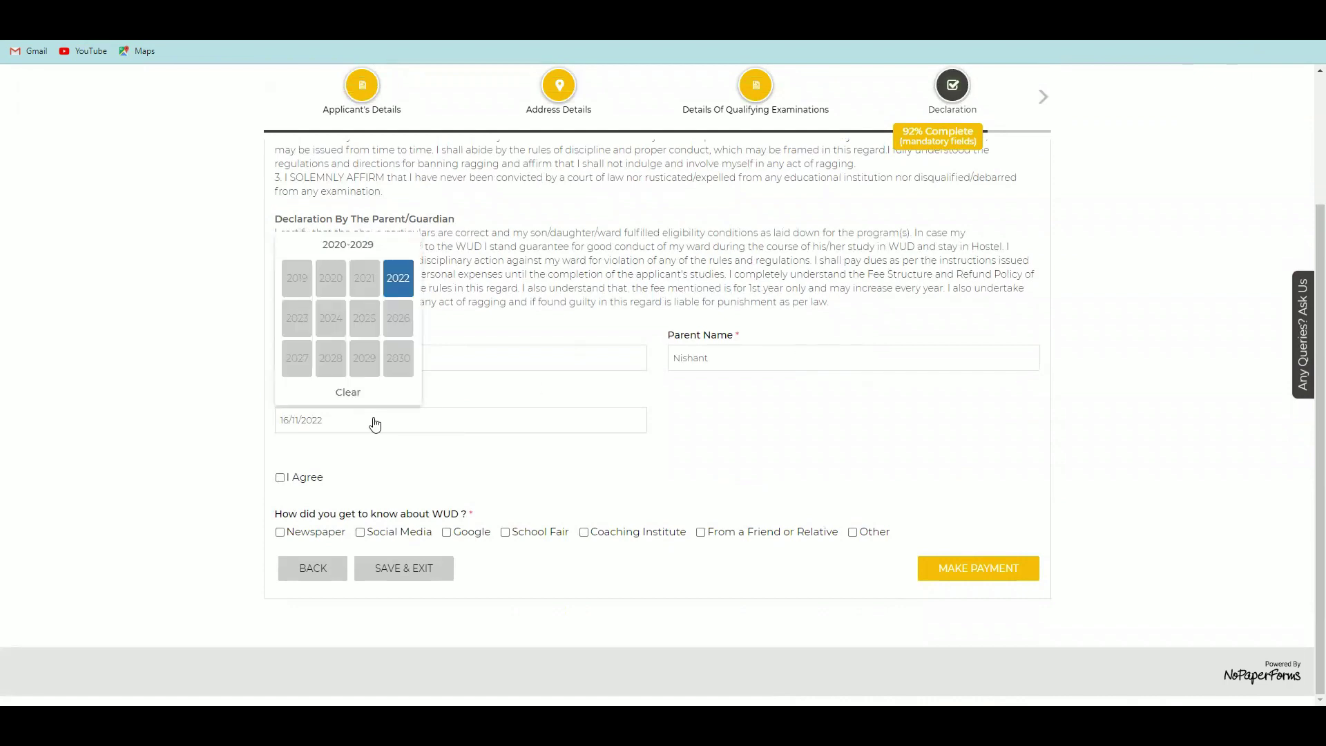
{"action": "left_click", "coordinate": [472, 440]}
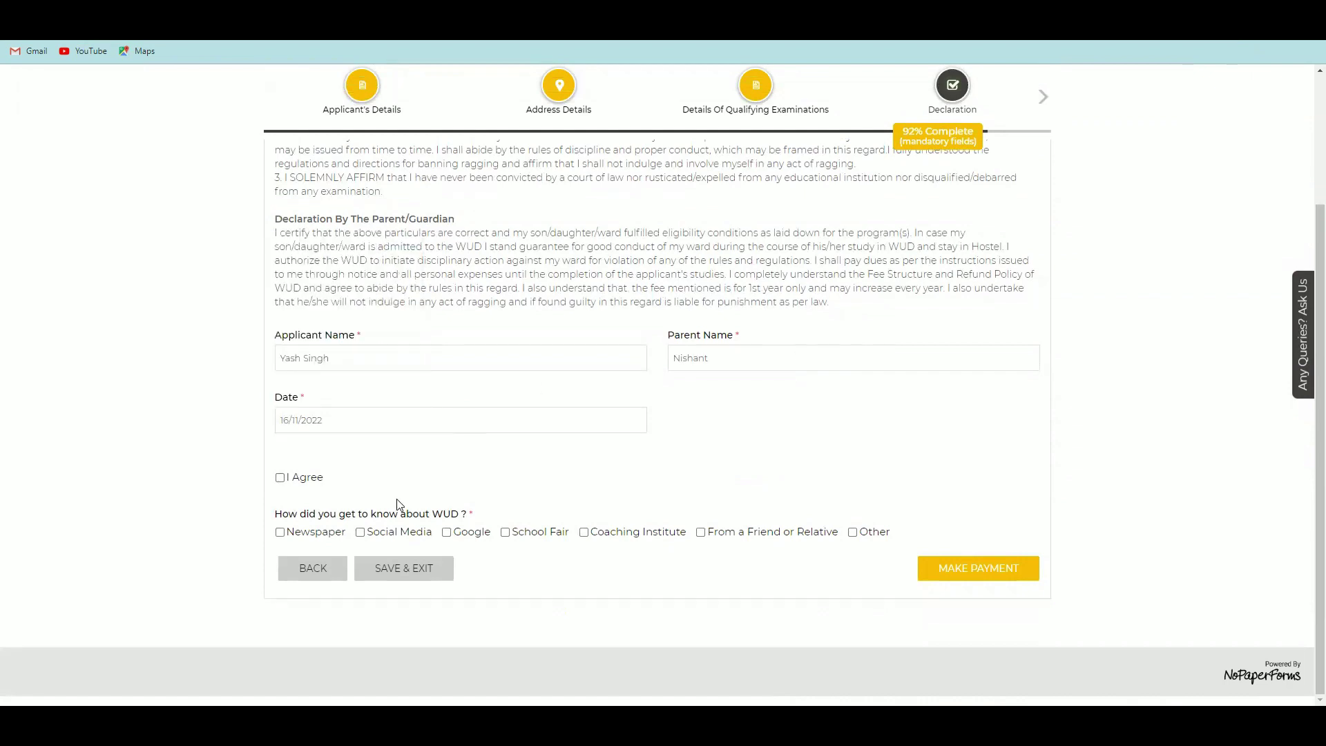
{"action": "left_click", "coordinate": [280, 477]}
{"action": "scroll", "coordinate": [334, 458], "scroll_direction": "up", "scroll_amount": 1}
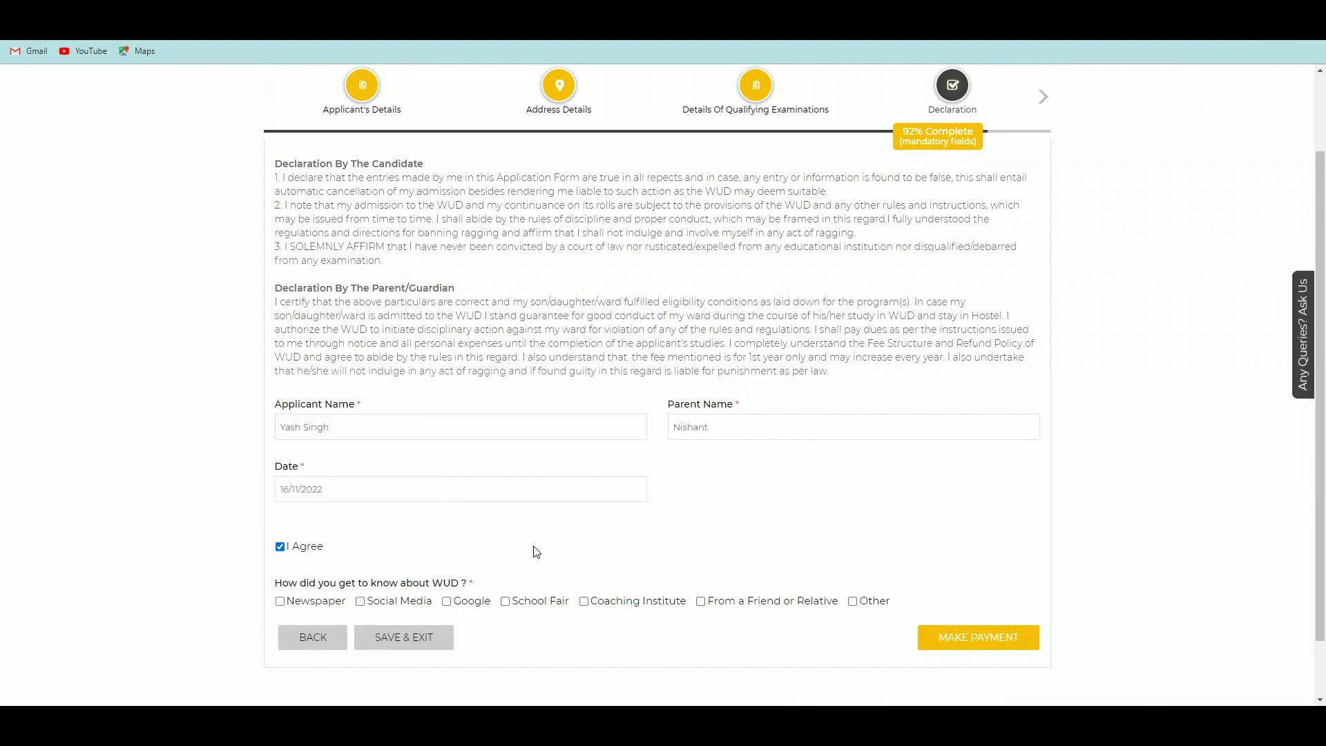
{"action": "scroll", "coordinate": [559, 553], "scroll_direction": "down", "scroll_amount": 1}
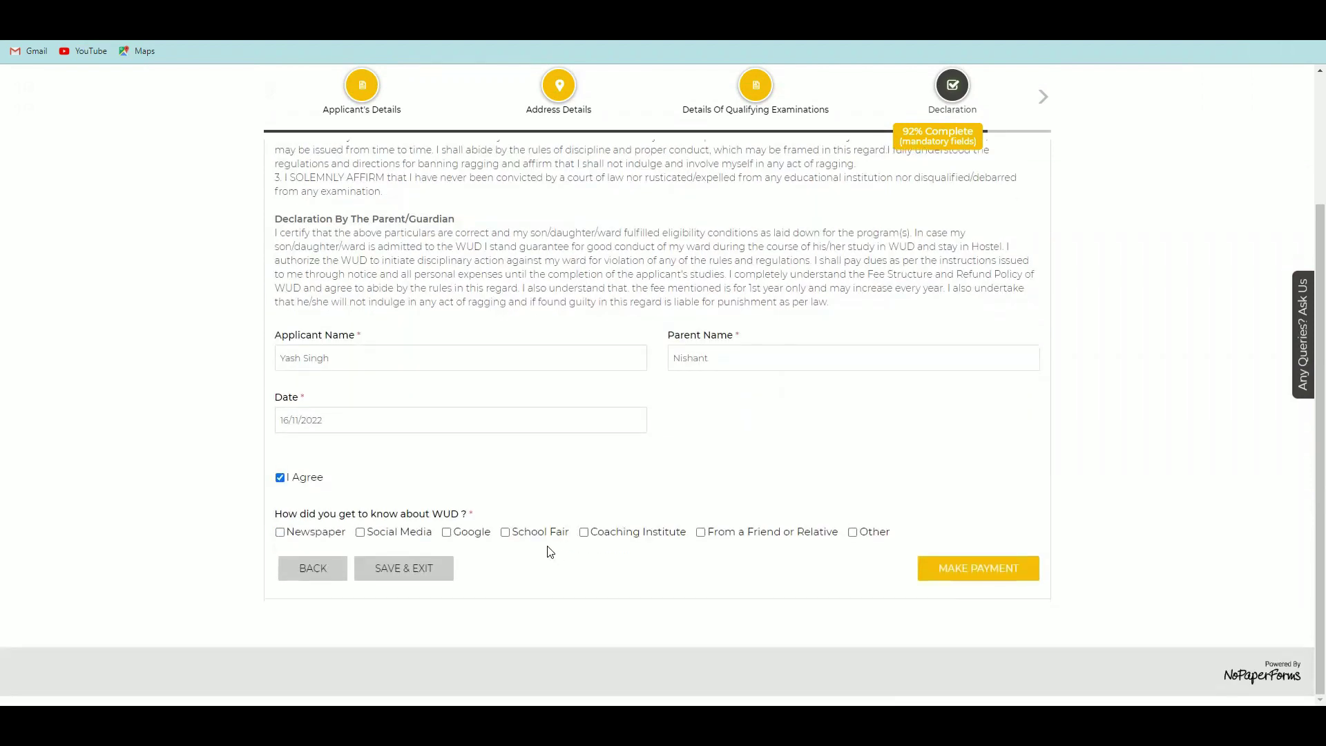
Choose Social Media as how the applicant got to know about WUD and proceed to the Payment stage
{"action": "left_click_drag", "start_coordinate": [276, 515], "coordinate": [460, 528]}
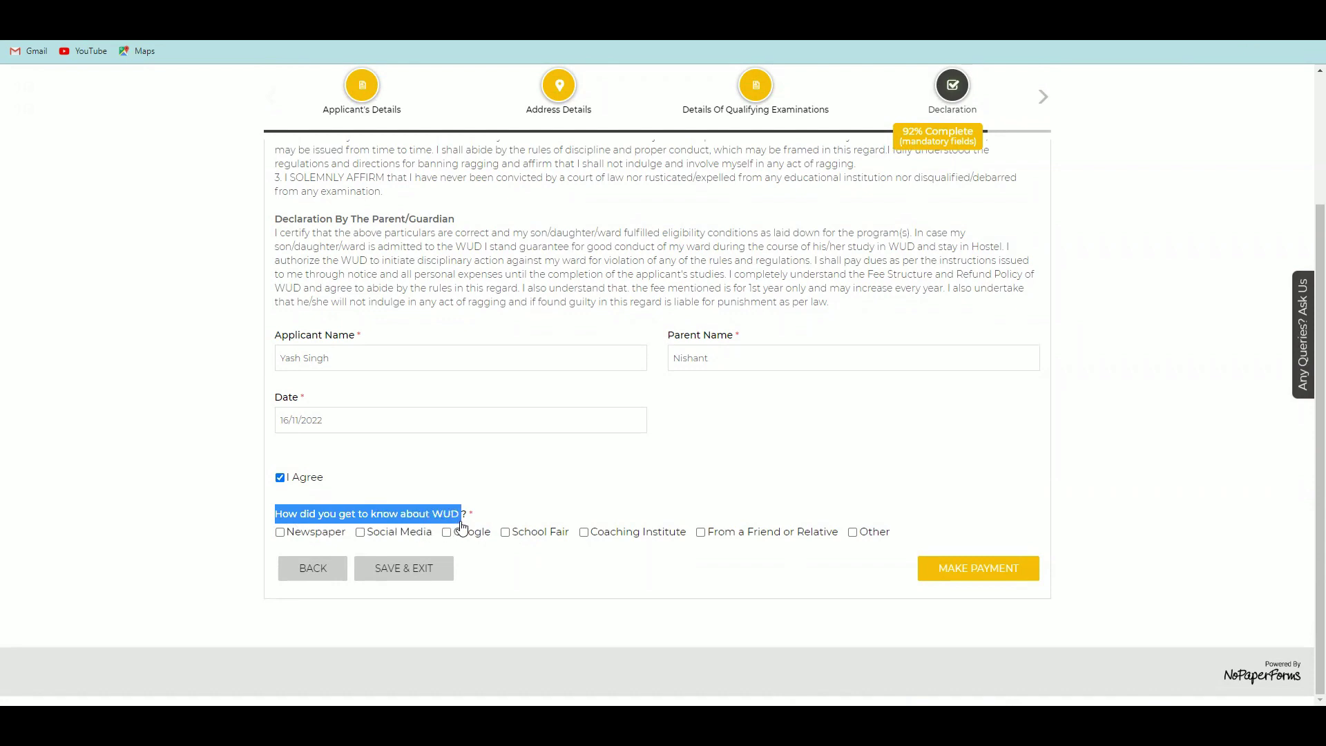
{"action": "left_click", "coordinate": [531, 473]}
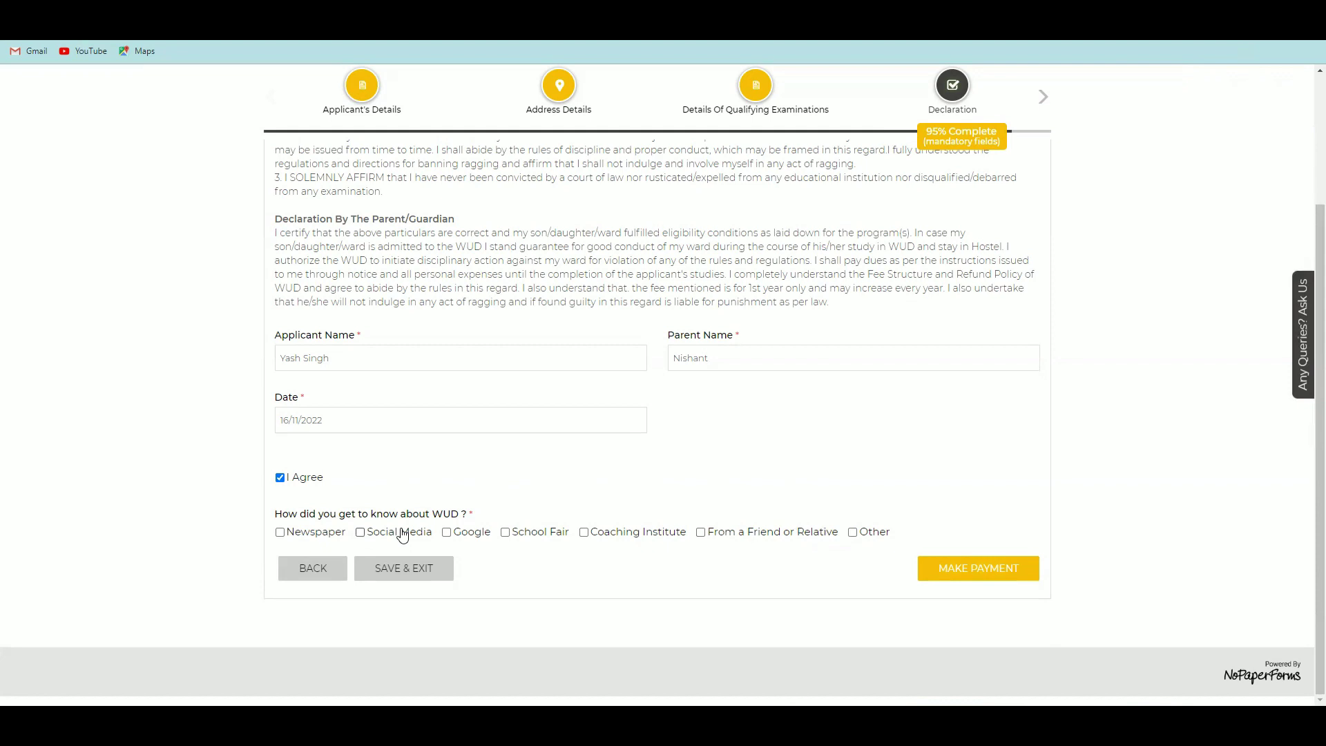
{"action": "left_click", "coordinate": [584, 533]}
{"action": "left_click", "coordinate": [360, 533]}
{"action": "left_click", "coordinate": [584, 532]}
{"action": "left_click", "coordinate": [948, 570]}
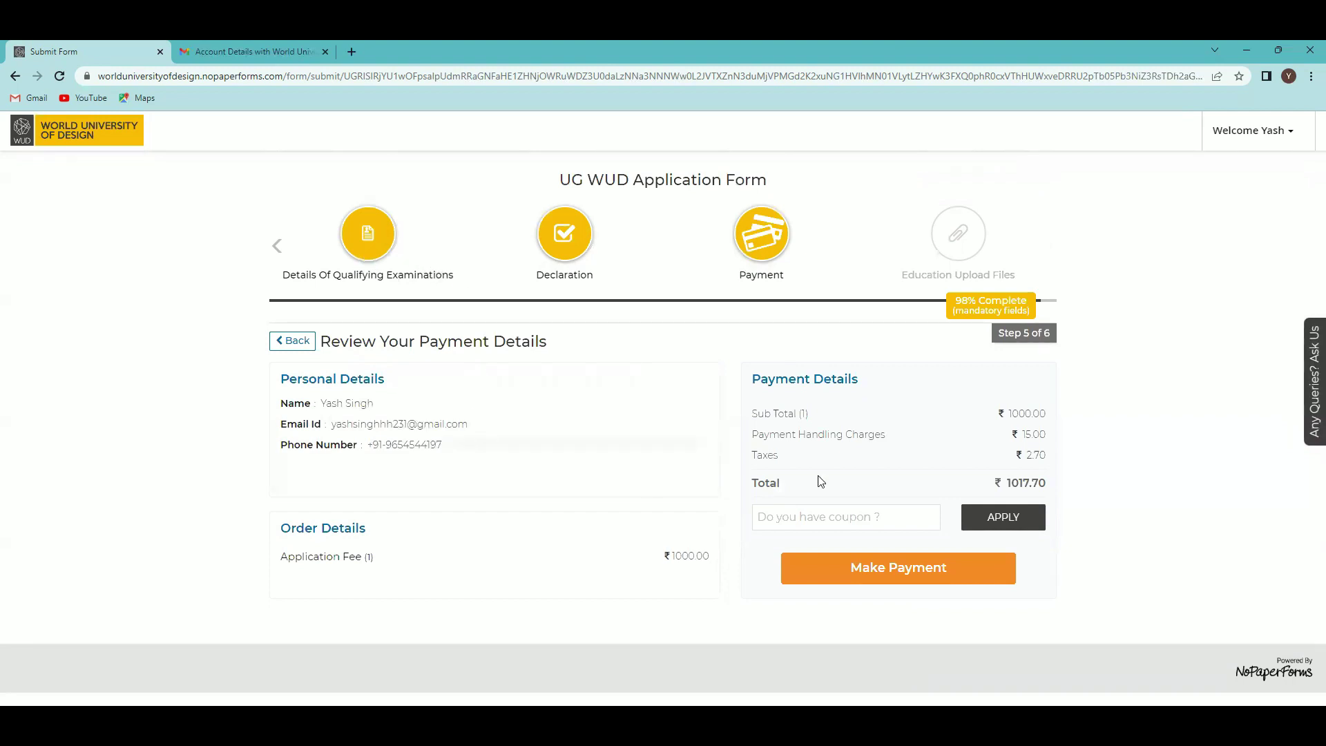
Review the application fee's payment details and continue to the payment gateway
{"action": "left_click_drag", "start_coordinate": [1006, 483], "coordinate": [1004, 411]}
{"action": "left_click", "coordinate": [1079, 489]}
{"action": "left_click", "coordinate": [913, 580]}
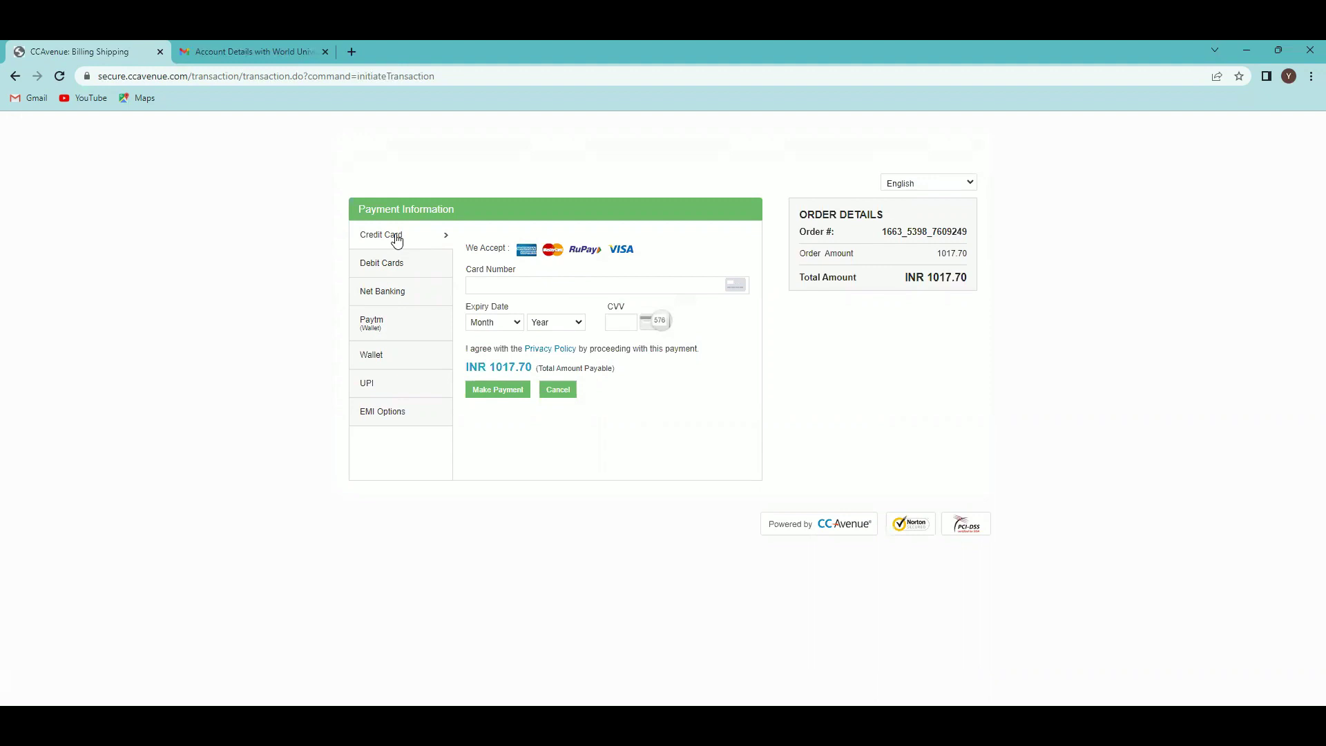
Examine the Debit Cards, Net Banking, Paytm, Wallet, UPI and EMI payment options, including the banks offered for EMI
{"action": "left_click", "coordinate": [409, 266]}
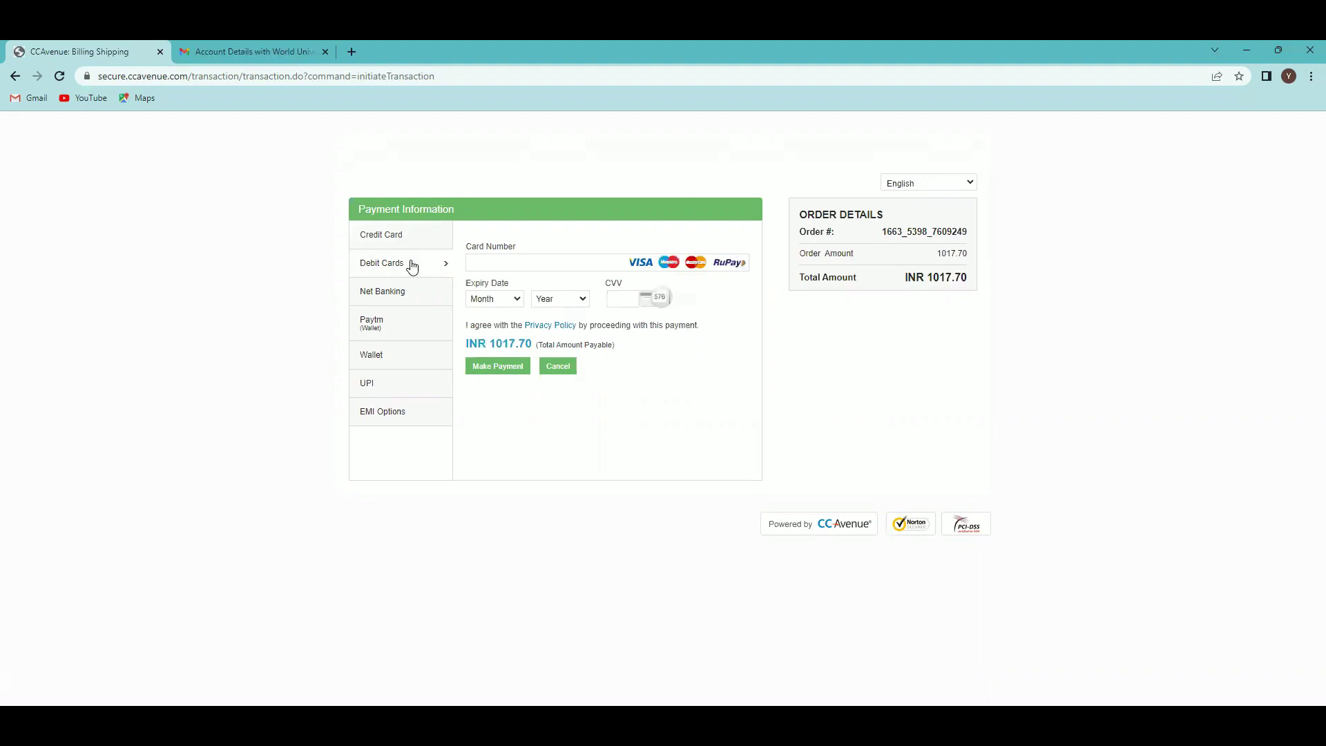
{"action": "left_click", "coordinate": [413, 298]}
{"action": "left_click", "coordinate": [413, 325]}
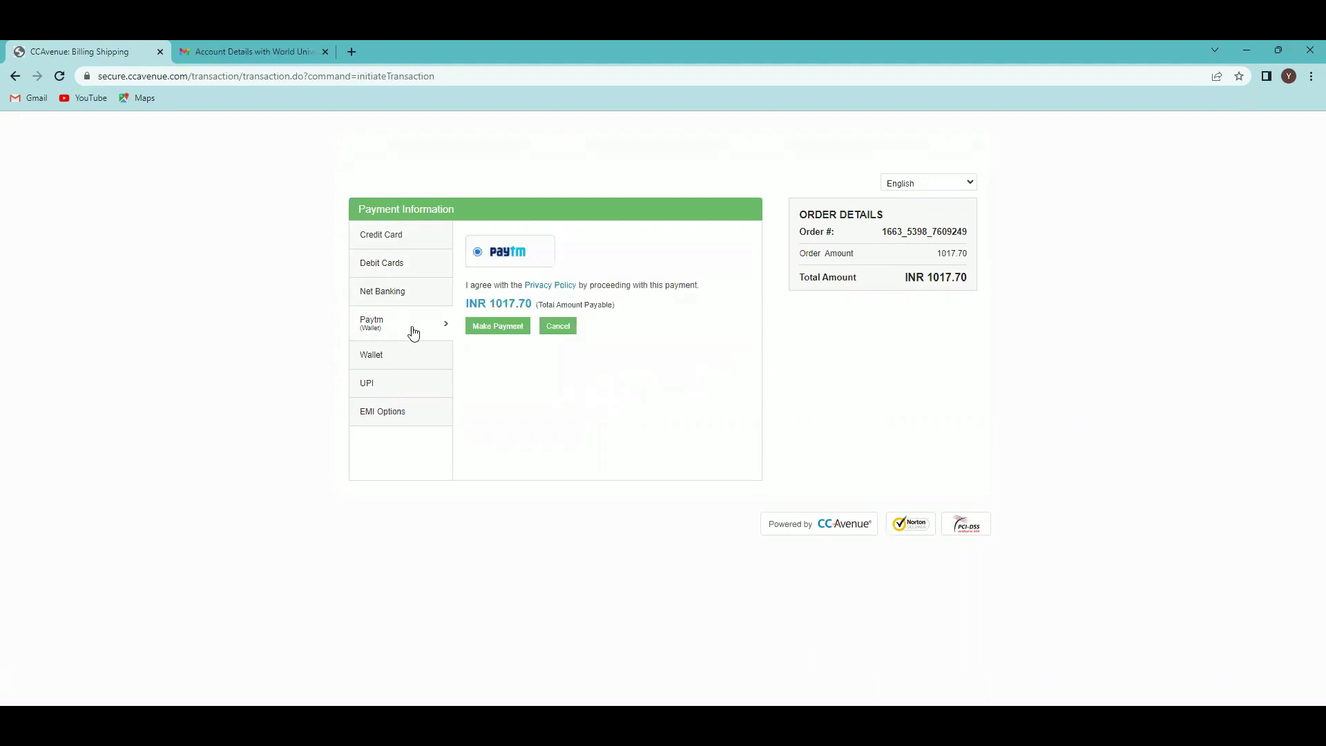
{"action": "left_click", "coordinate": [386, 359]}
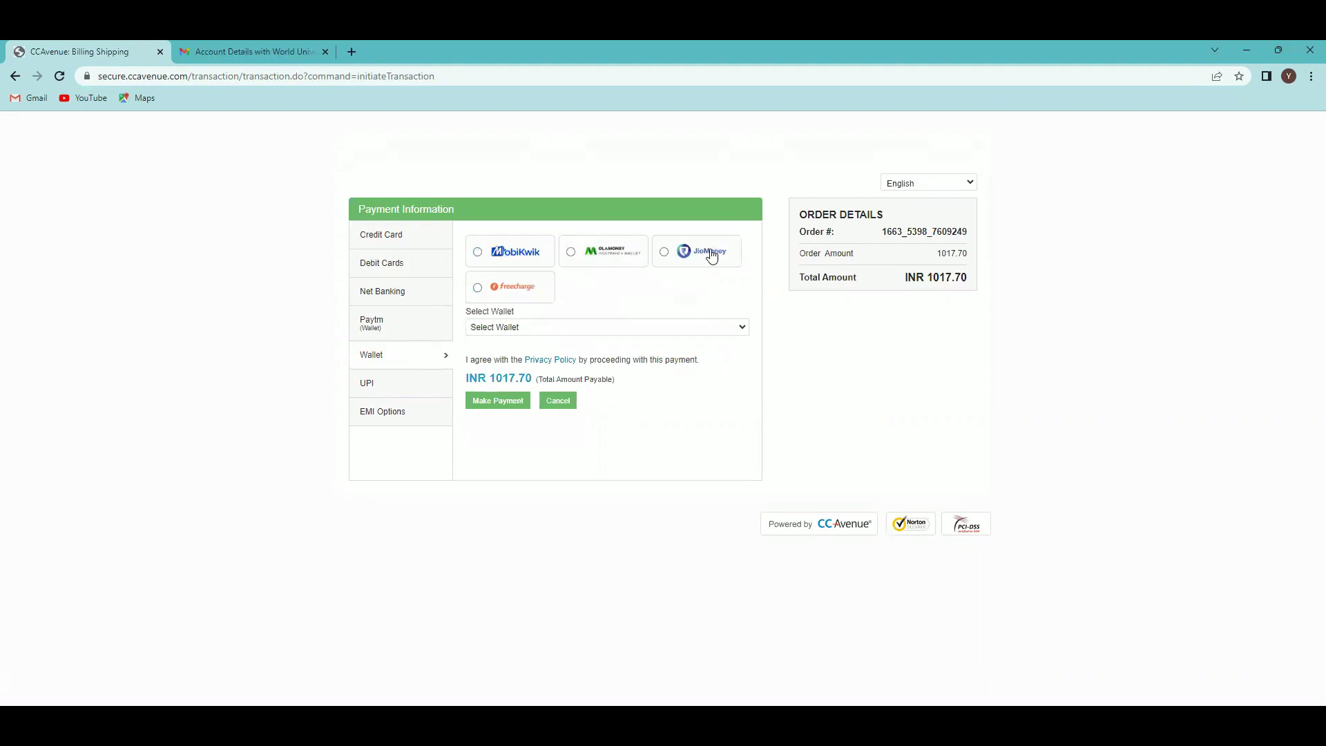
{"action": "left_click", "coordinate": [402, 380]}
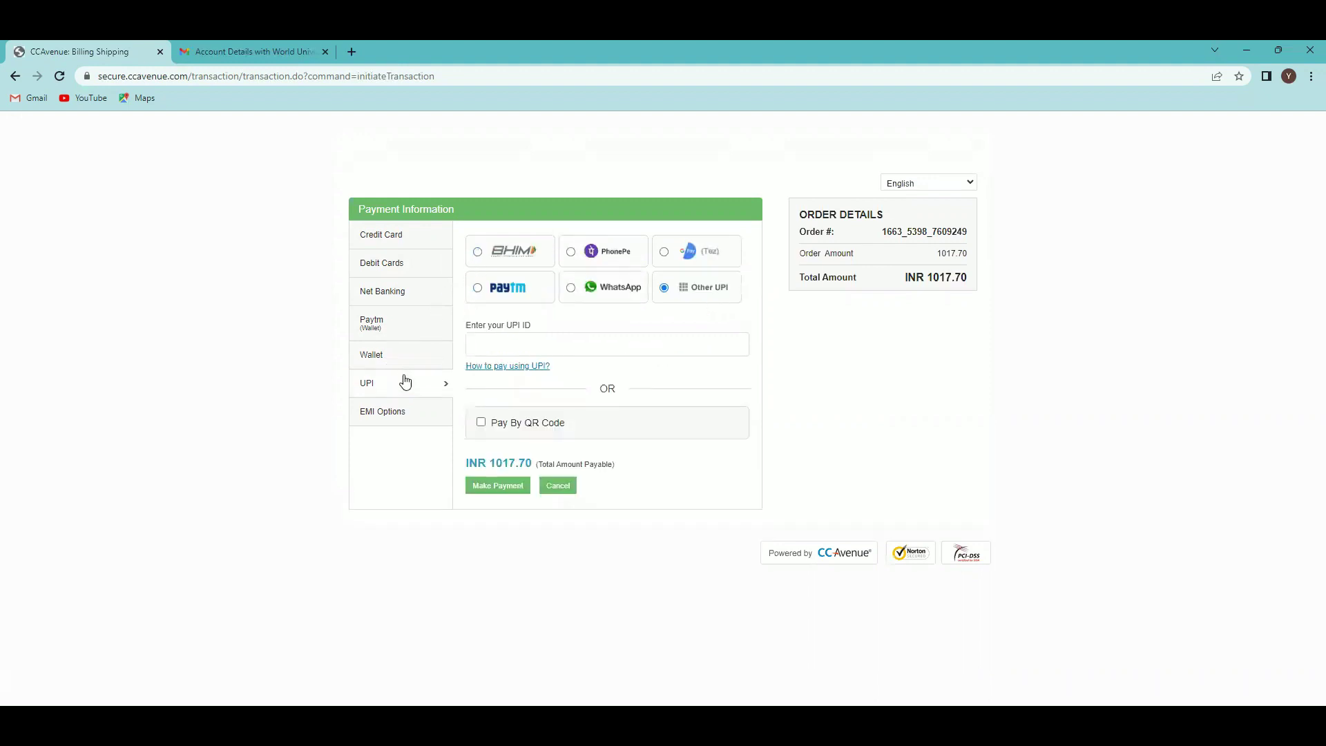
{"action": "left_click", "coordinate": [419, 412]}
{"action": "left_click", "coordinate": [592, 255]}
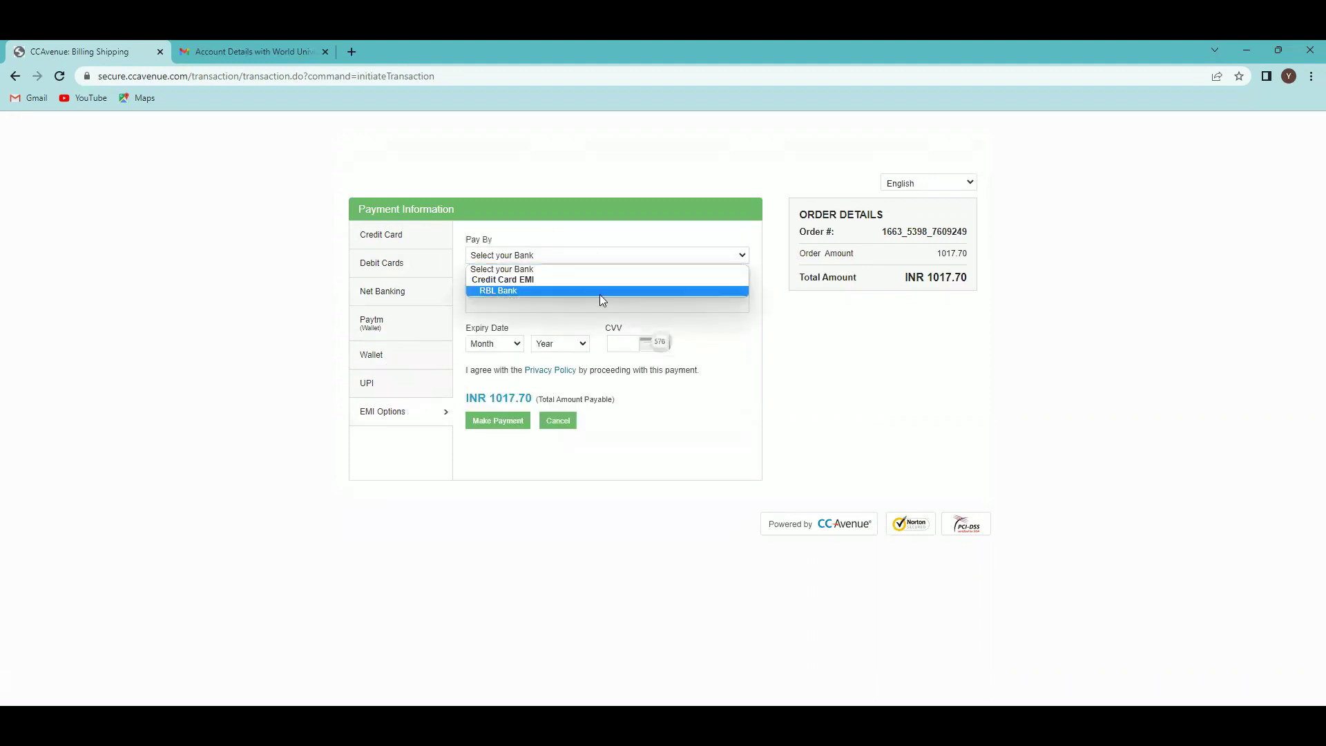
{"action": "left_click", "coordinate": [772, 272]}
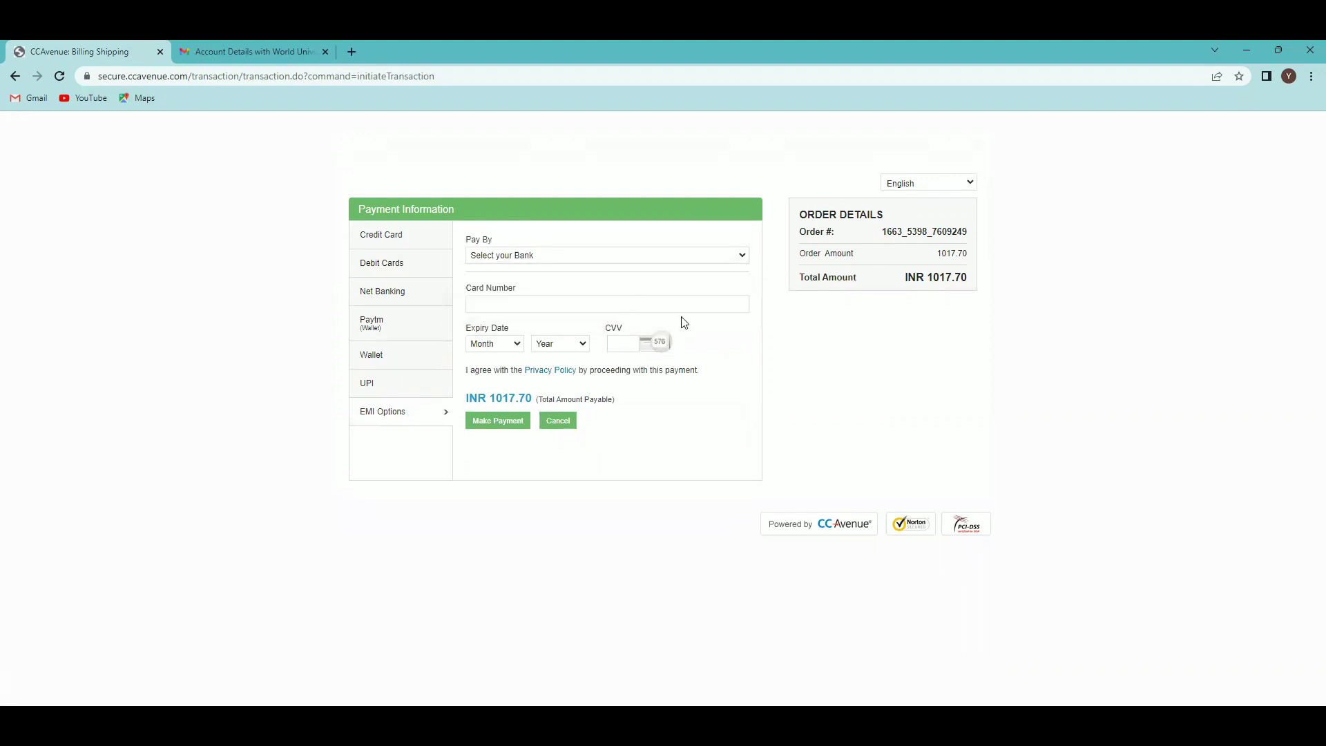